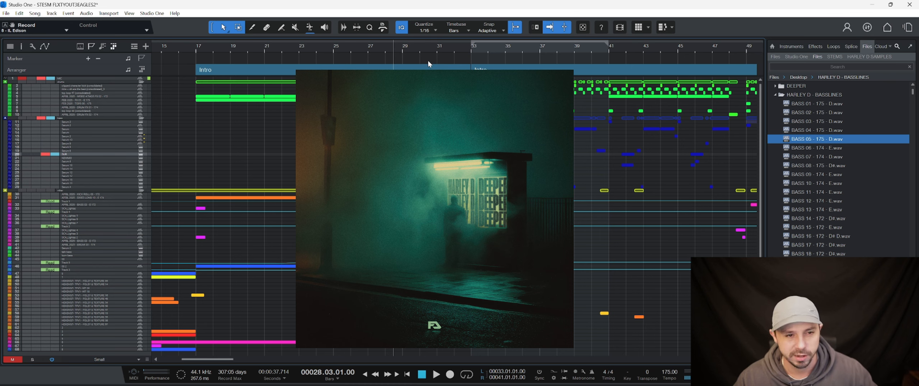
Step: Play the arrangement from bar 28 and follow it past the second Intro marker
key(space)
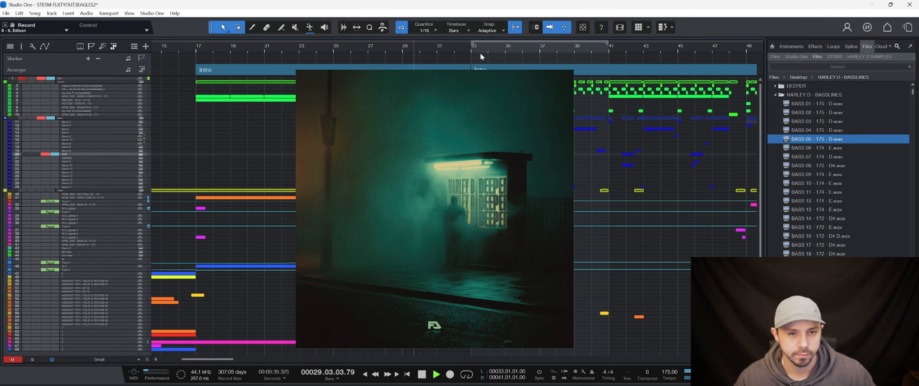
drag(548, 52, 490, 53)
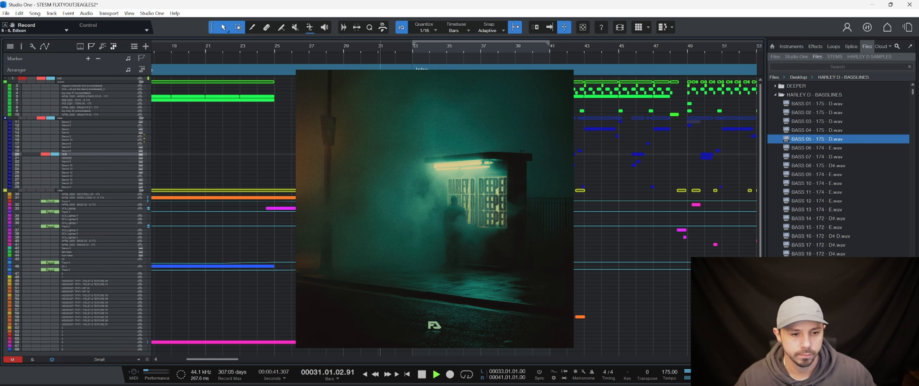
key(f)
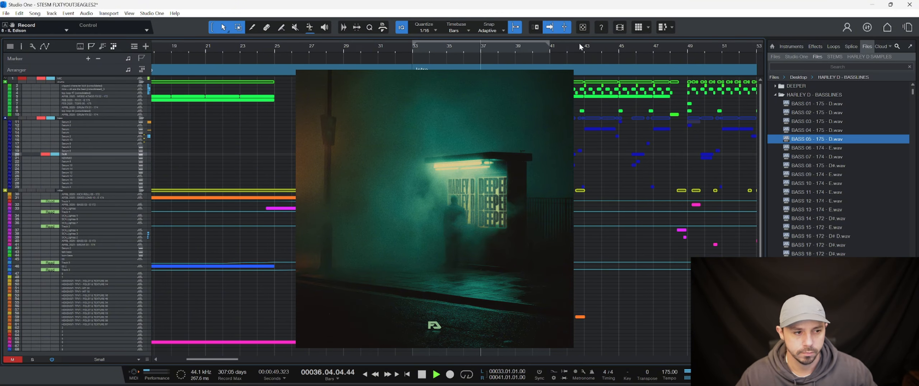
drag(420, 53, 372, 70)
key(f)
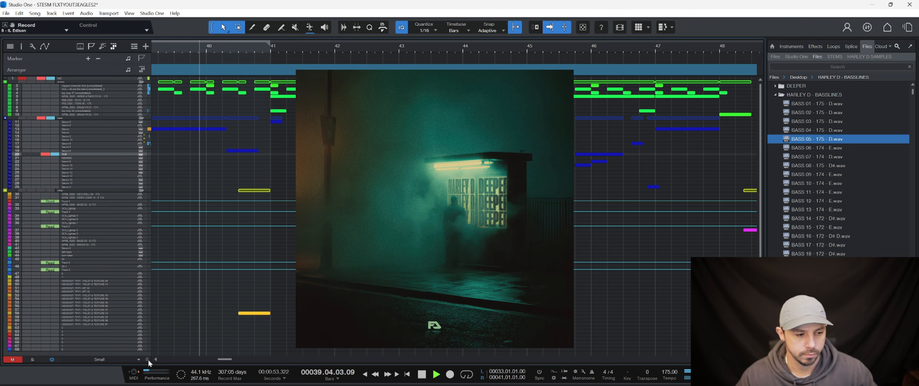
Step: Enlarge the tracks to Normal height around the SUB track and stop playback
drag(148, 361, 145, 334)
drag(311, 56, 441, 33)
key(f)
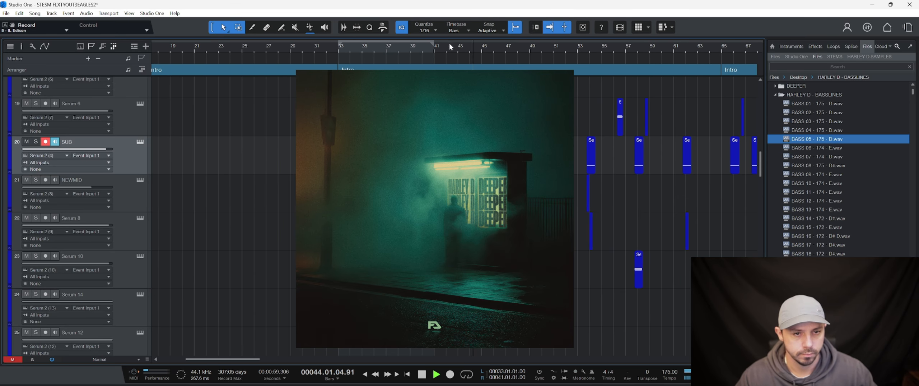
key(space)
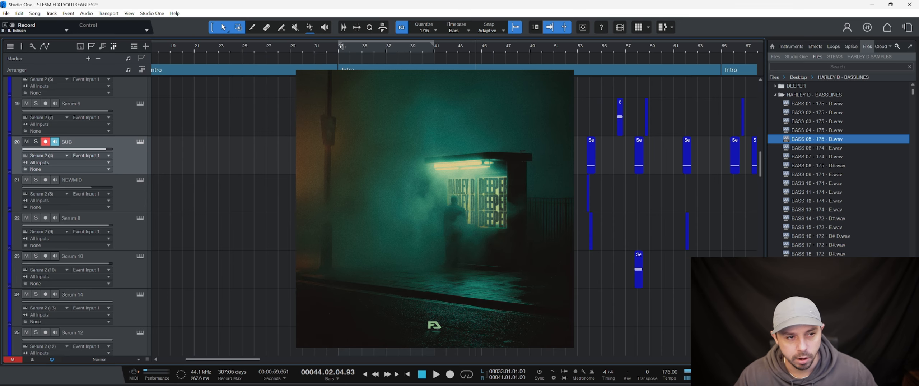
Step: Place the playhead at bar 33 beat 4, where the first bass clips start, and select the NEWMID track
drag(355, 48, 327, 62)
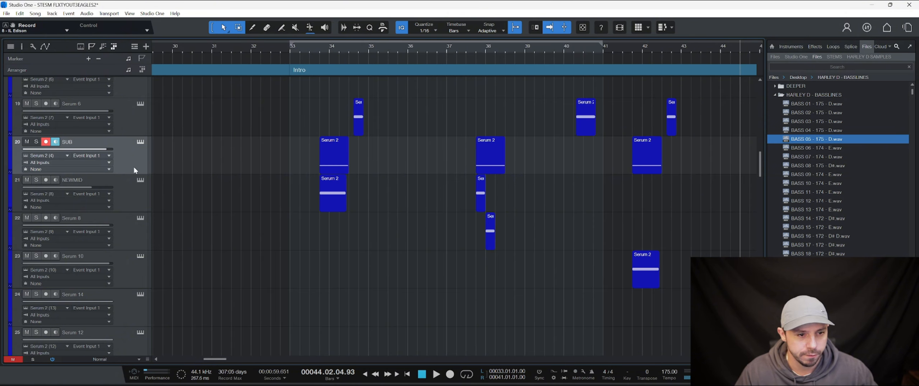
click(317, 54)
click(123, 201)
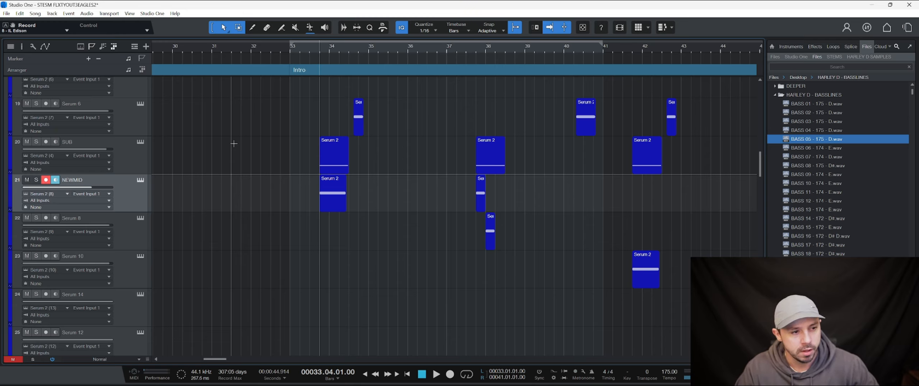
click(141, 163)
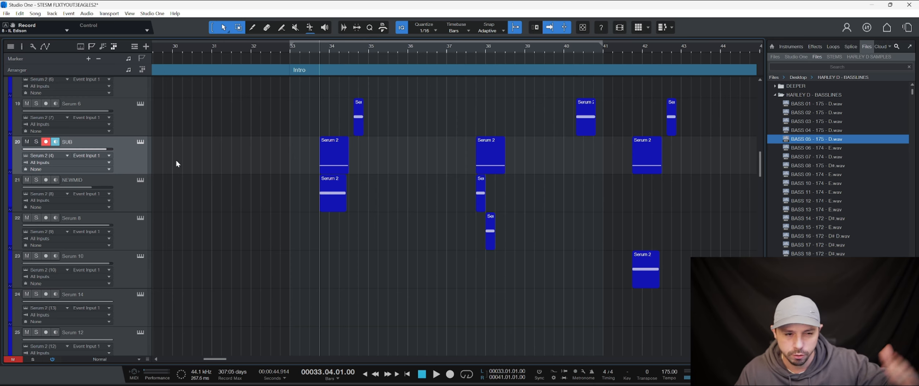
click(145, 206)
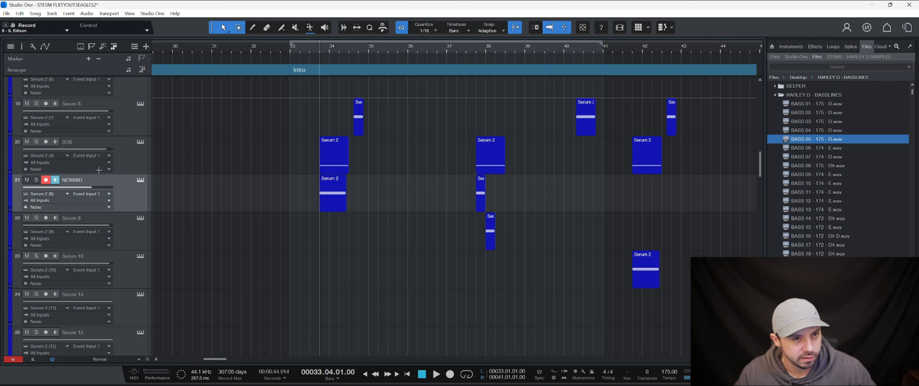
Step: Solo the NEWMID track and audition it from bar 33 beat 4
click(36, 180)
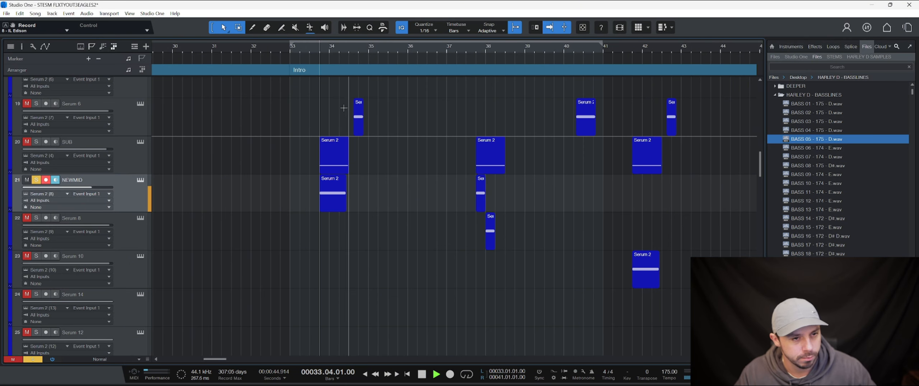
click(325, 53)
key(space)
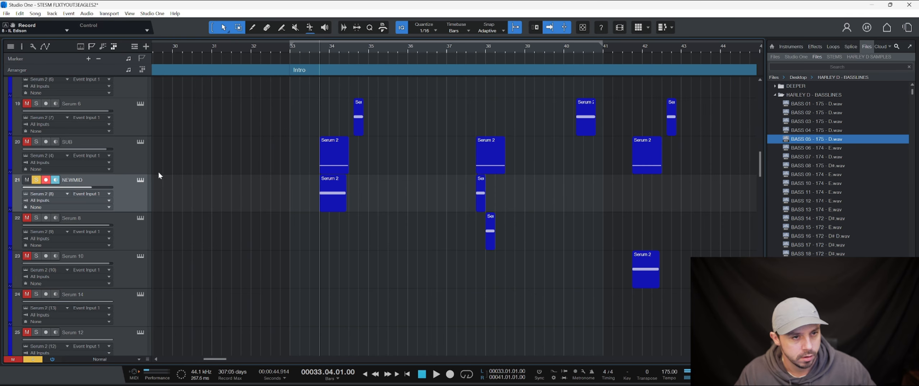
Step: Audition NEWMID with the mixer open, switch all its insert effects back on, and close the mixer
key(F3)
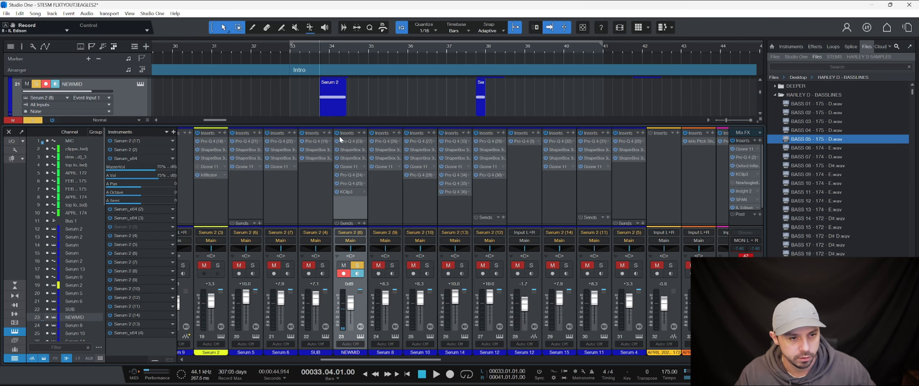
key(space)
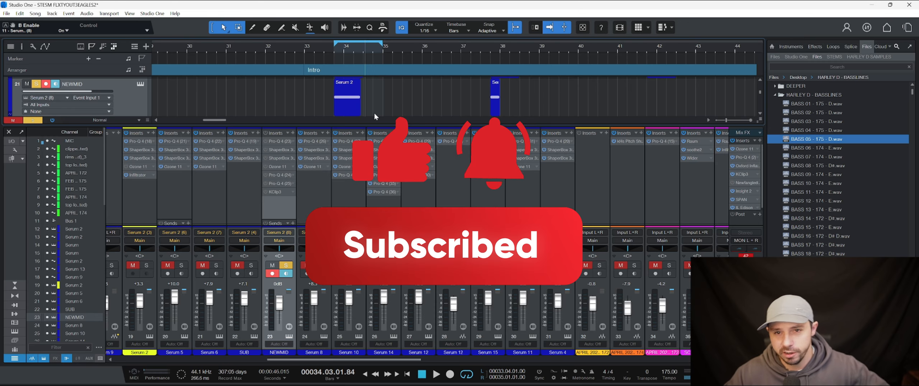
click(266, 132)
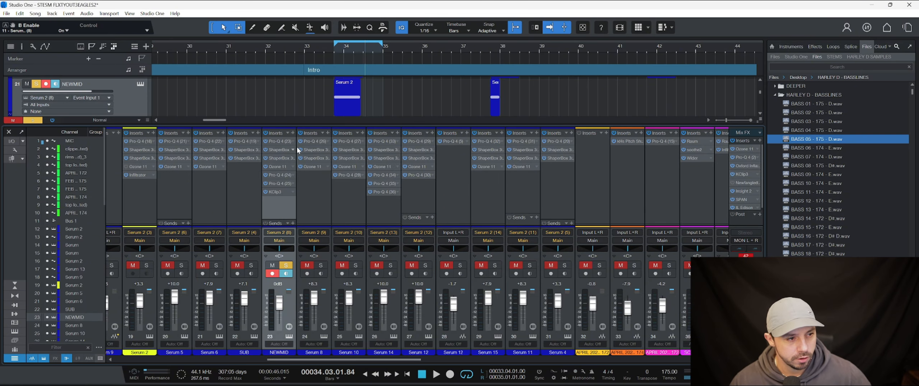
click(9, 131)
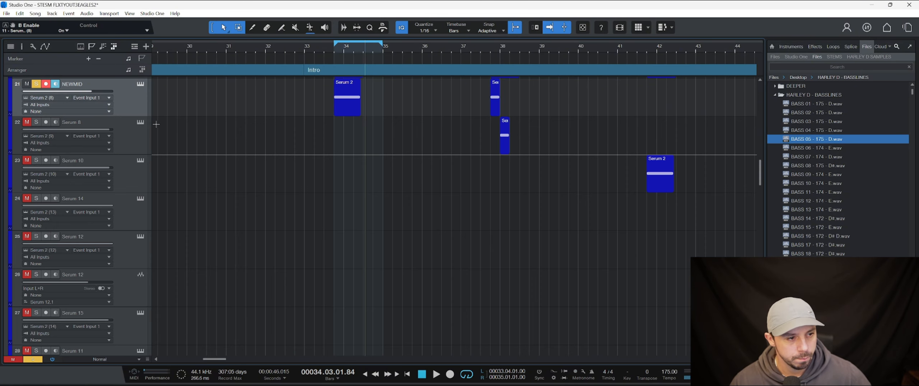
Step: Open NEWMID's Serum 2 instrument and examine the FX chain and oscillator settings of the LIGHTER BASS 01 preset
click(140, 84)
scroll(302, 140, up, 3)
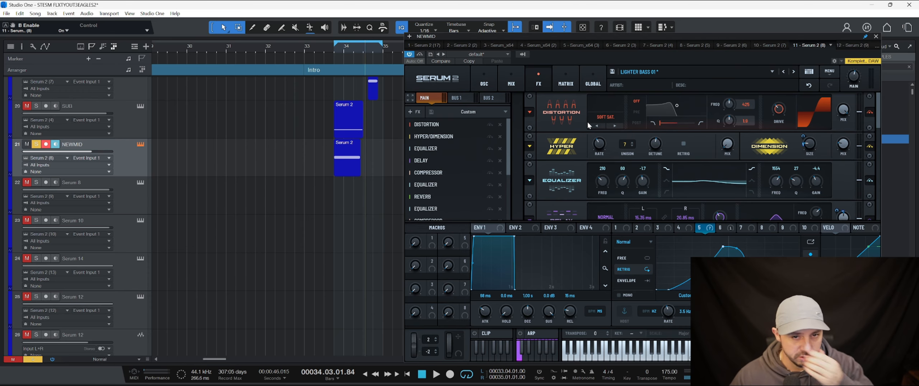
drag(509, 127, 529, 95)
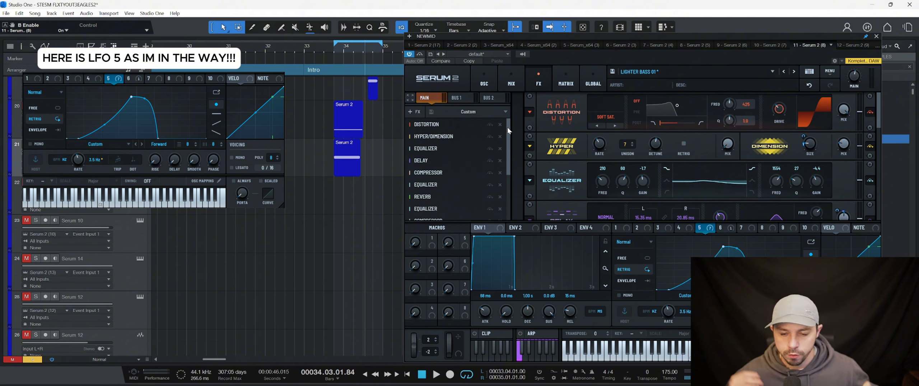
click(493, 79)
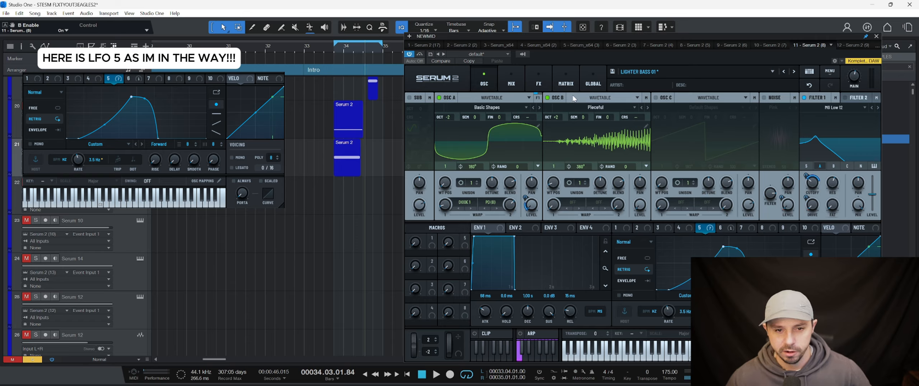
click(541, 85)
click(492, 77)
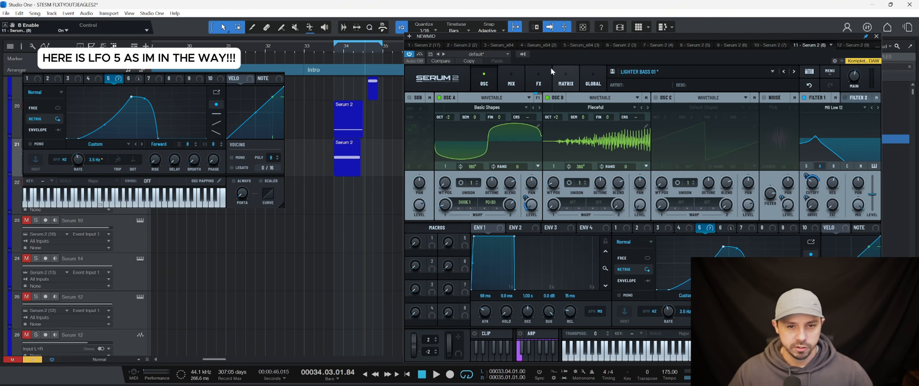
click(544, 72)
click(486, 73)
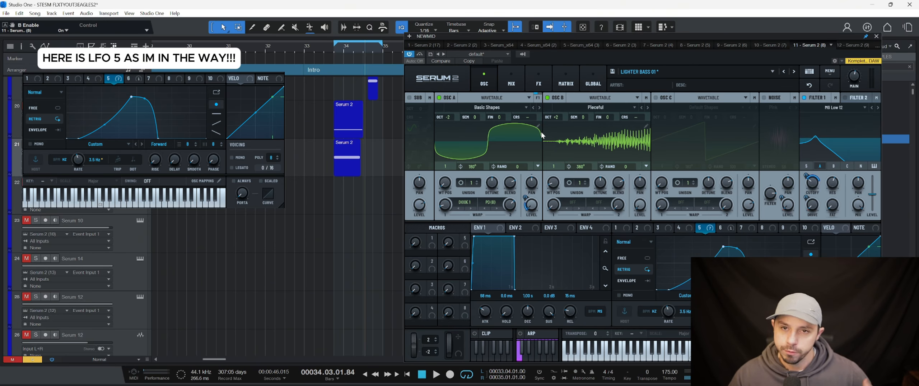
Step: Switch off OSC B, and inspect OSC A's wavetable choices and the Distortion types of its first warp
click(548, 97)
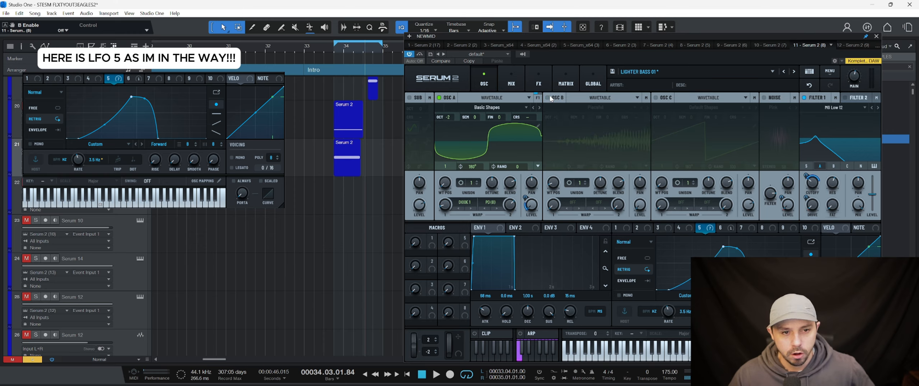
click(502, 108)
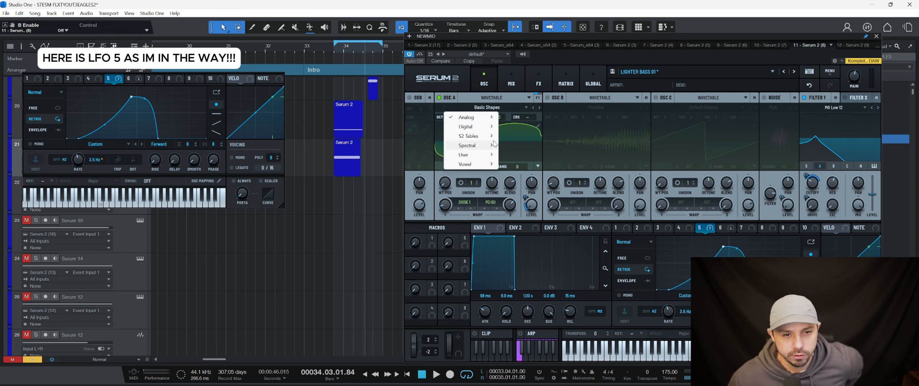
click(507, 107)
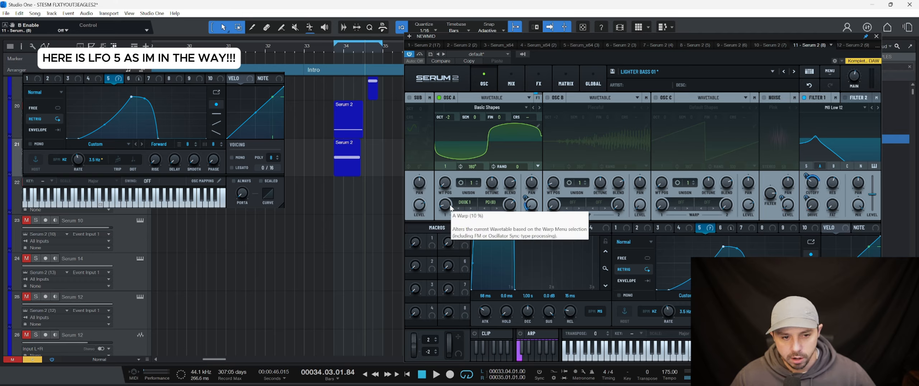
click(466, 203)
mouse_move(494, 249)
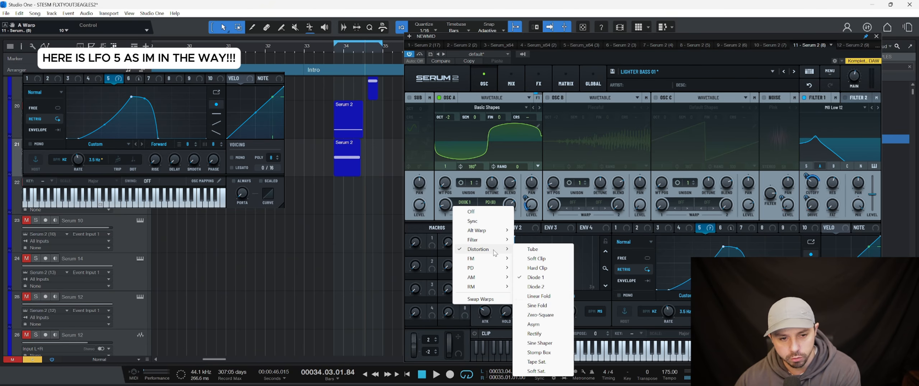
click(448, 207)
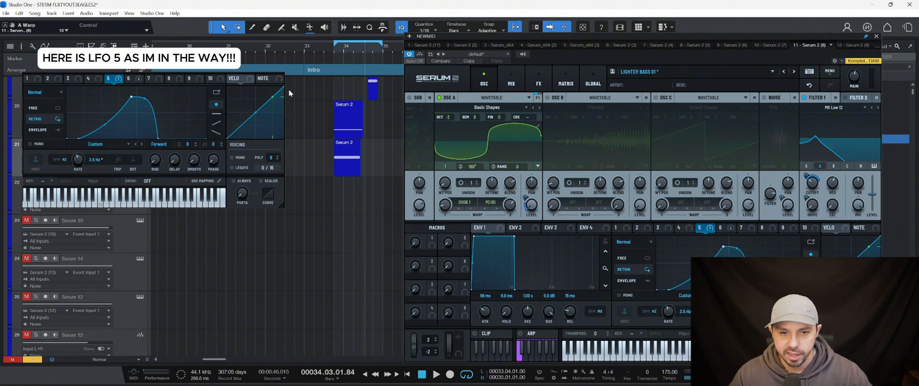
Step: Audition OSC A on its own from bar 33 beat 4
click(332, 51)
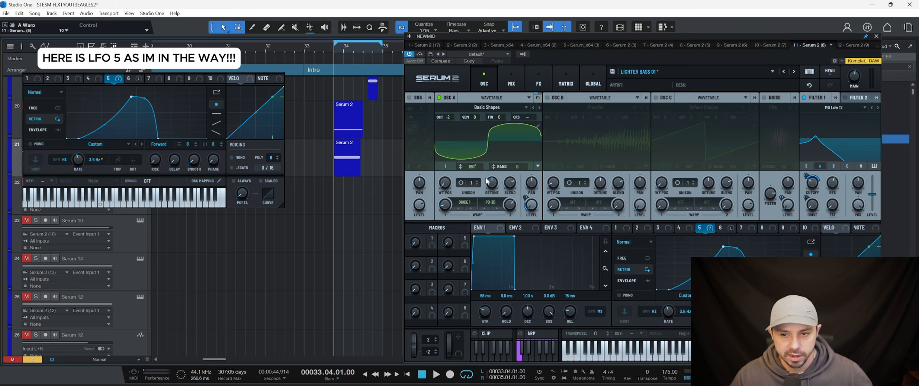
key(space)
key(space)
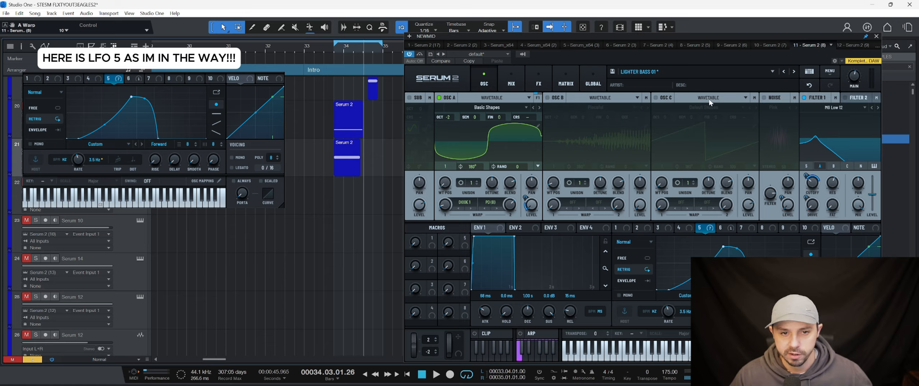
Step: Switch off Filter 1 and audition the unfiltered OSC A from bar 33 beat 4
click(335, 51)
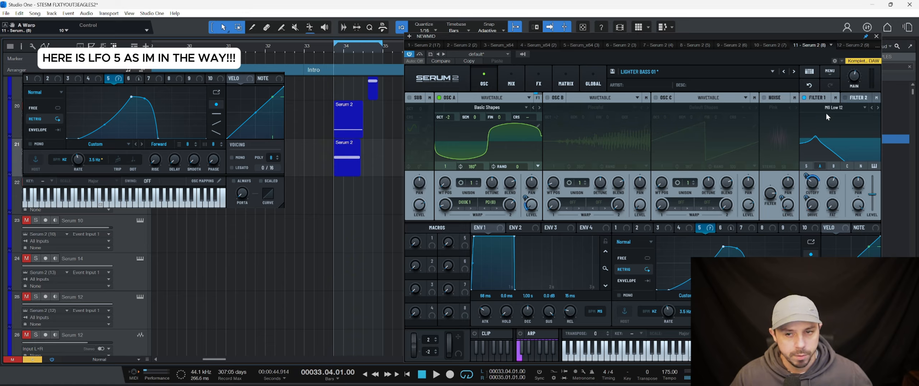
click(804, 99)
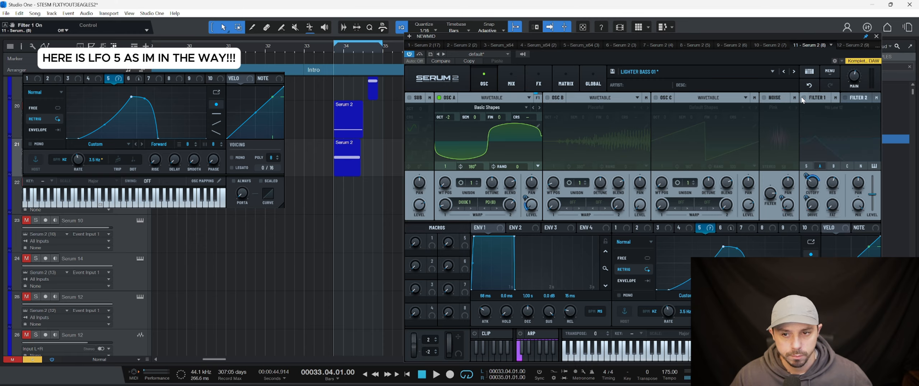
key(space)
key(space)
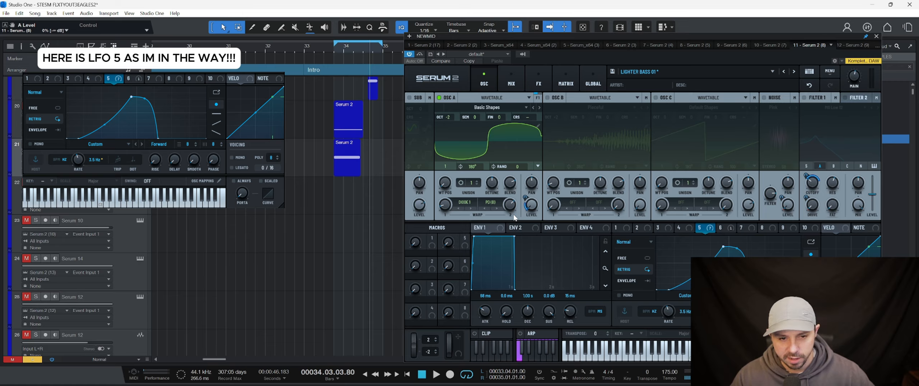
Step: Check the modulation amount on OSC A's level and replay the bass from bar 33 beat 4
mouse_move(527, 198)
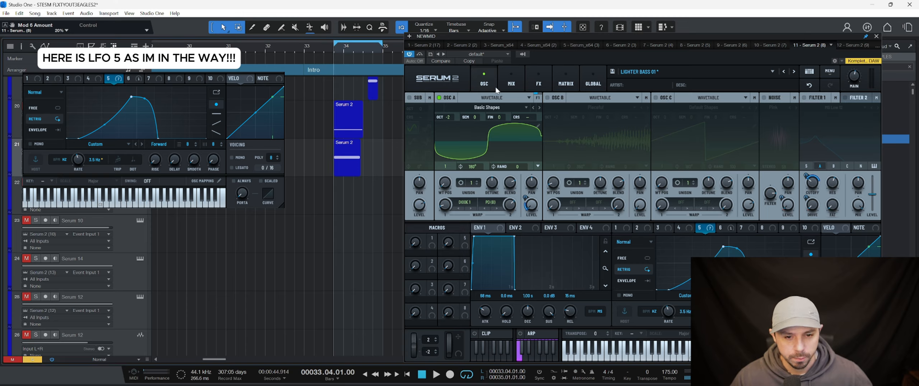
key(space)
key(space)
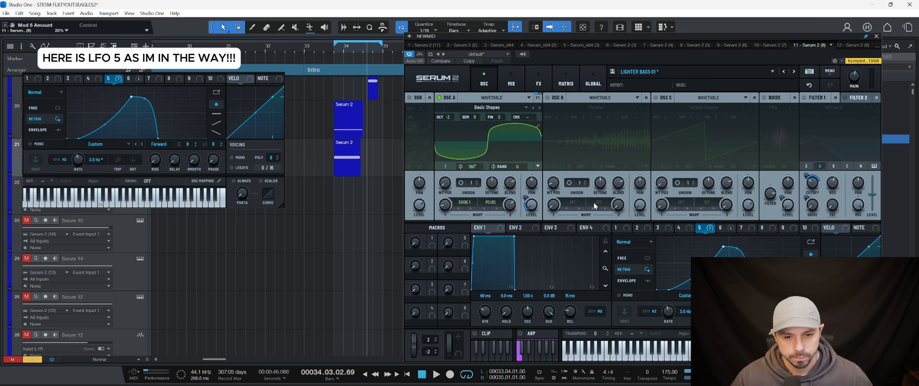
Step: Switch on OSC B and inspect its wavetable choices in the Digital group of S2 Tables
click(557, 97)
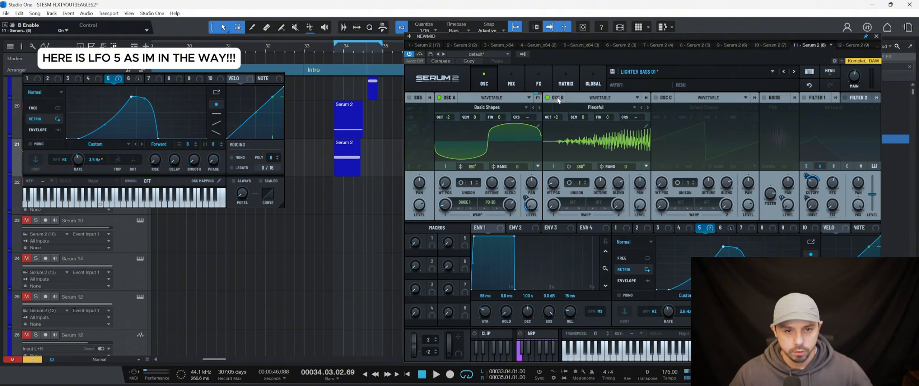
click(617, 106)
mouse_move(578, 136)
mouse_move(629, 145)
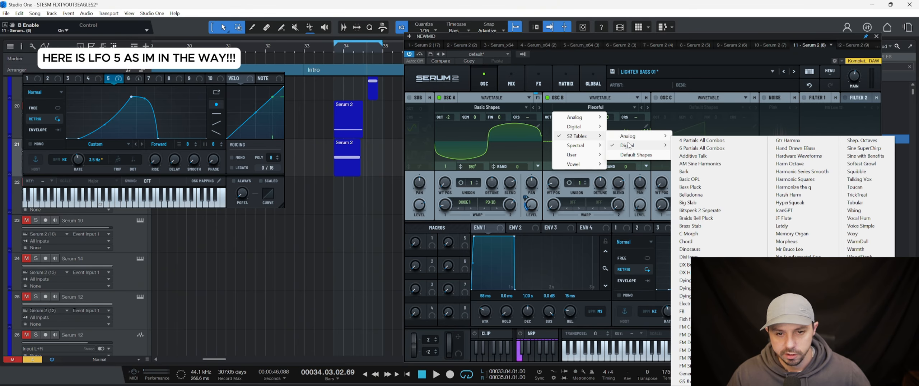
click(599, 53)
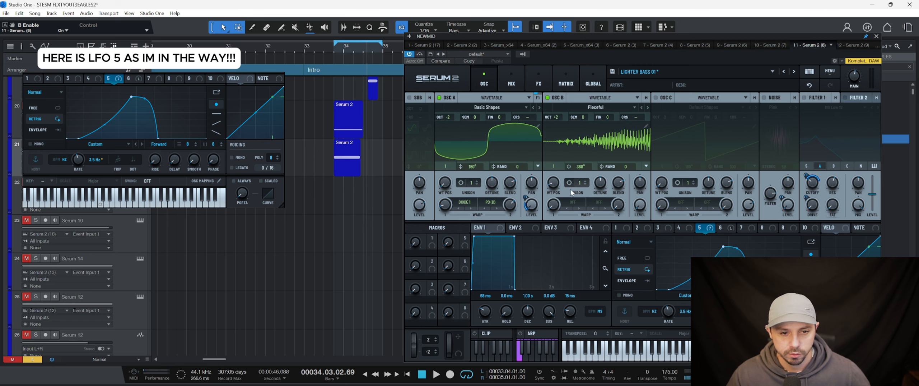
click(557, 184)
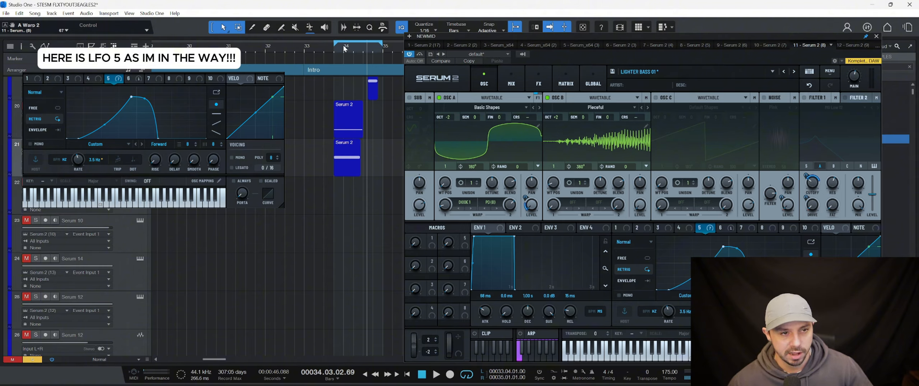
Step: Audition the bass with OSC B switched on, and examine the Oscillators modulation source assigned to OSC A's level
key(space)
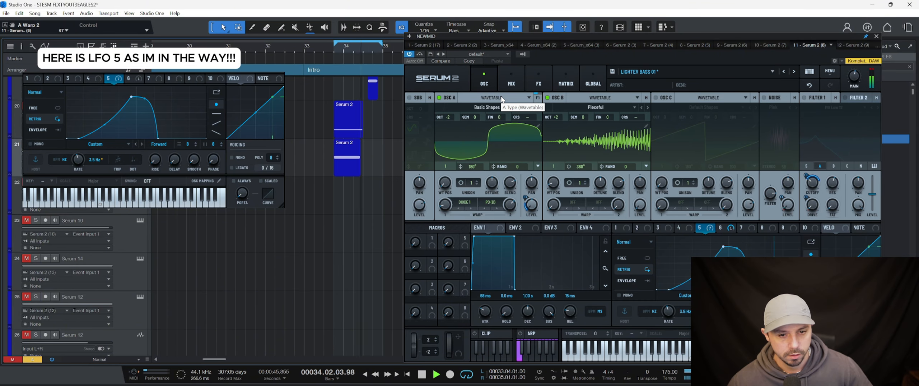
key(space)
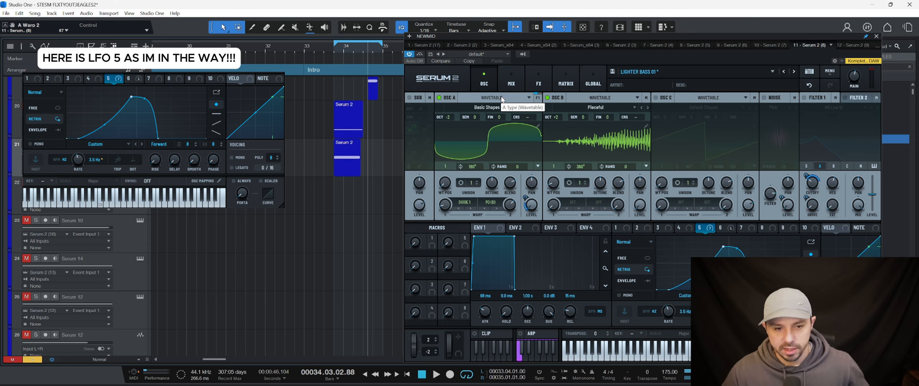
right_click(530, 202)
mouse_move(574, 225)
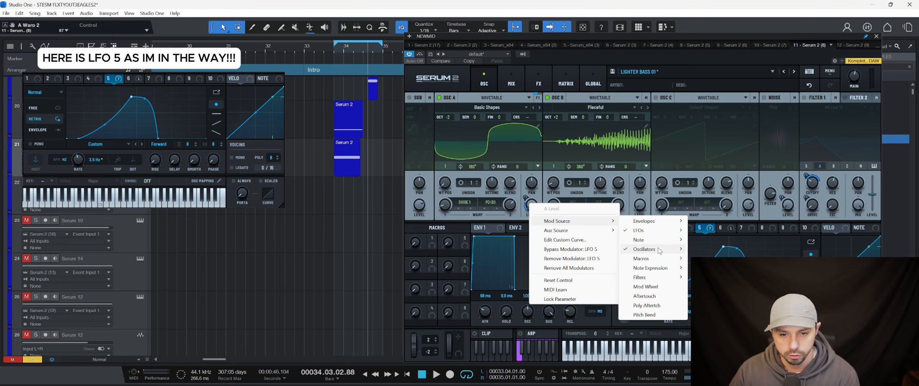
mouse_move(661, 249)
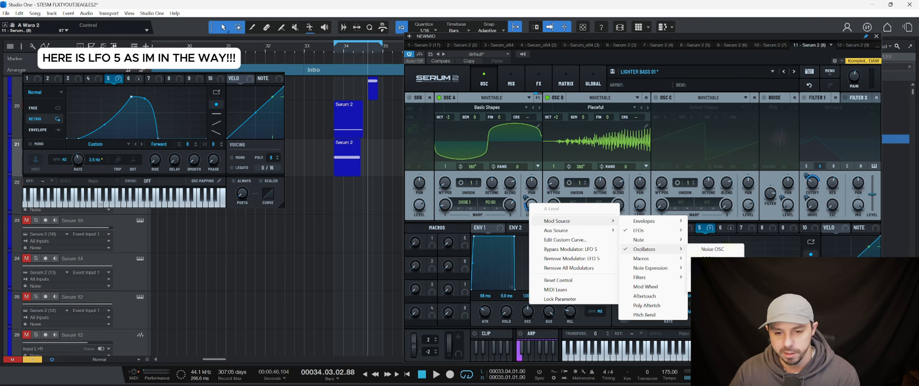
click(530, 201)
key(space)
mouse_move(533, 202)
key(space)
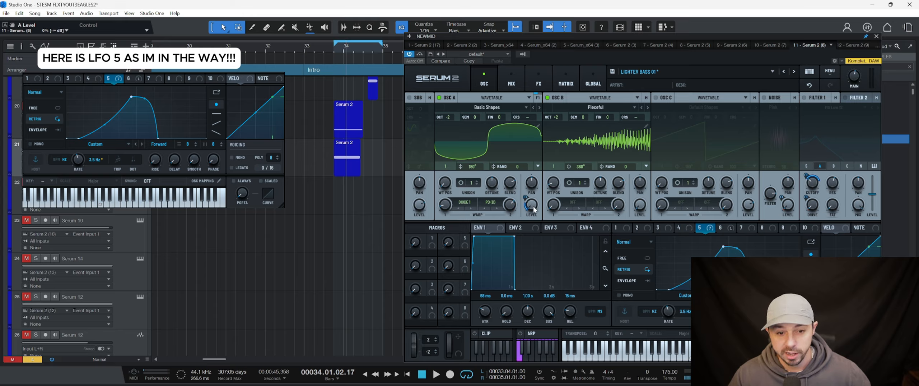
Step: Examine the modulation matrix entry that routes OSC B to A Level, including its source choices
click(539, 79)
click(566, 79)
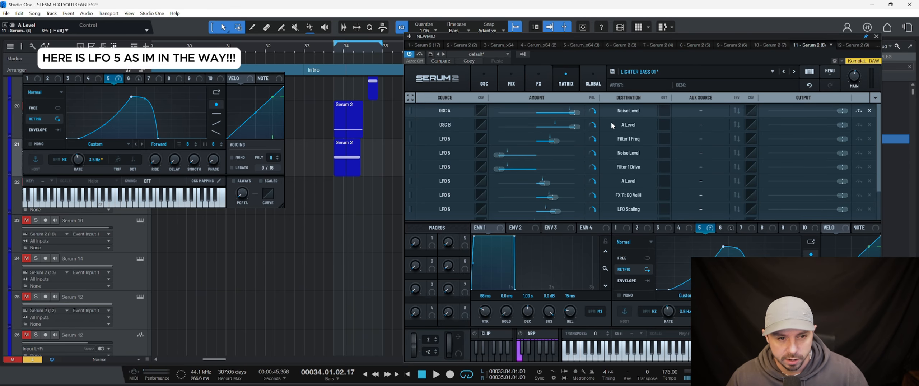
click(464, 127)
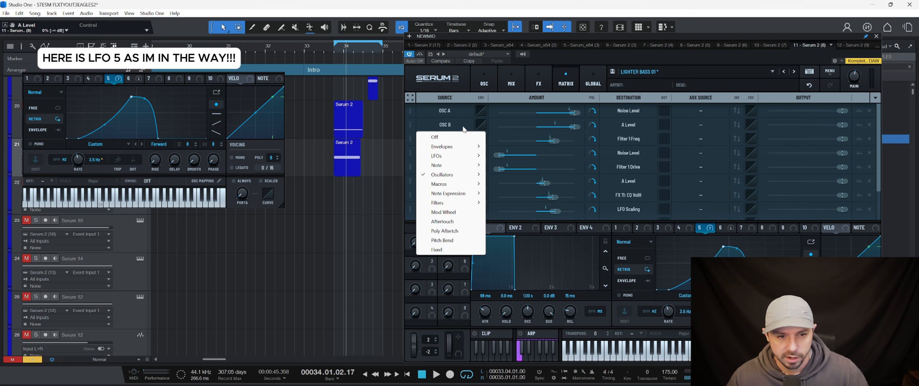
click(464, 127)
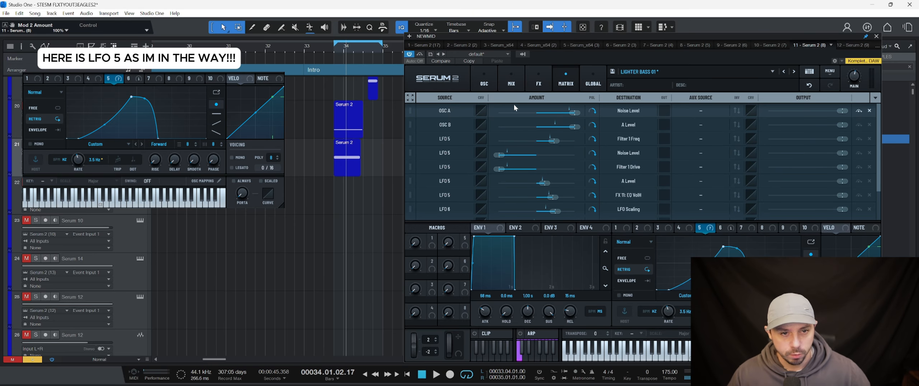
Step: Return to the oscillator view and replay the bass with Filter 1 still off
click(492, 84)
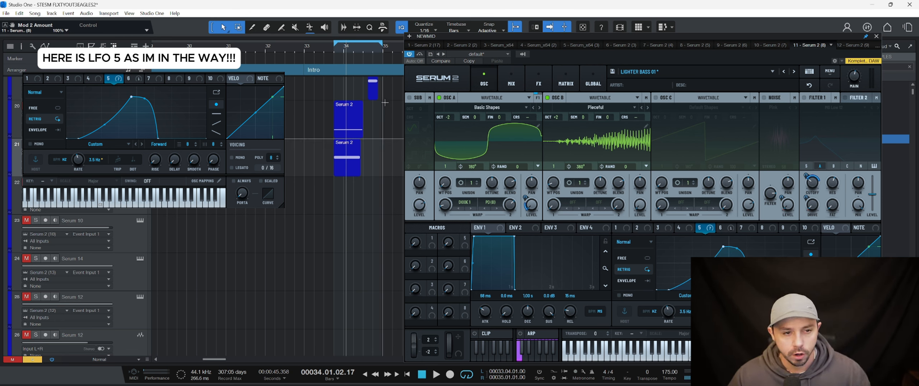
click(337, 53)
key(space)
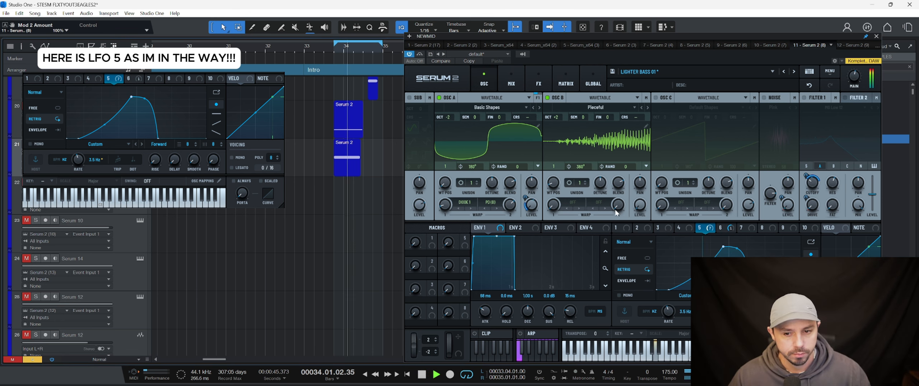
Step: Switch on Filter 1 and inspect the filter type categories available for it
click(805, 98)
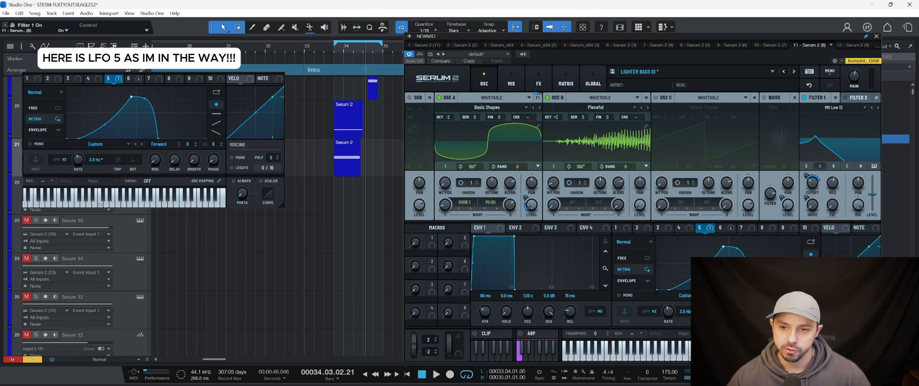
click(500, 98)
click(500, 98)
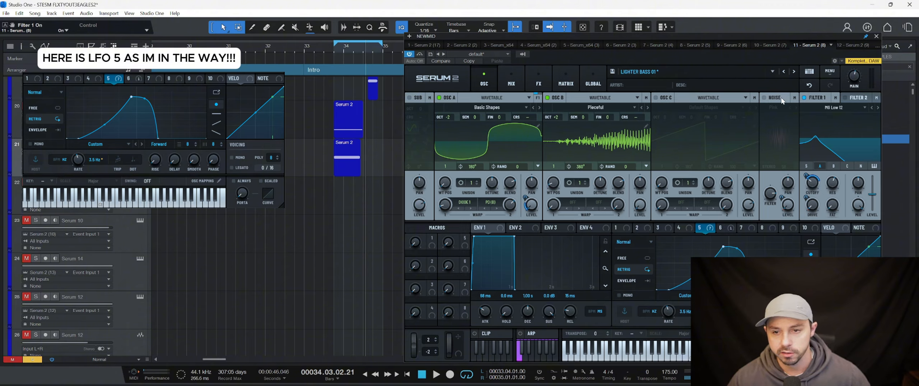
click(844, 108)
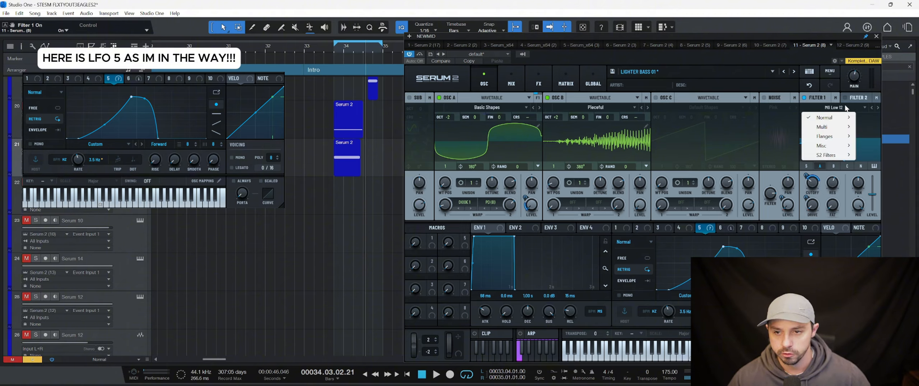
click(789, 53)
Step: Audition OSC A and OSC B together with Filter 1 switched on
click(609, 98)
click(616, 99)
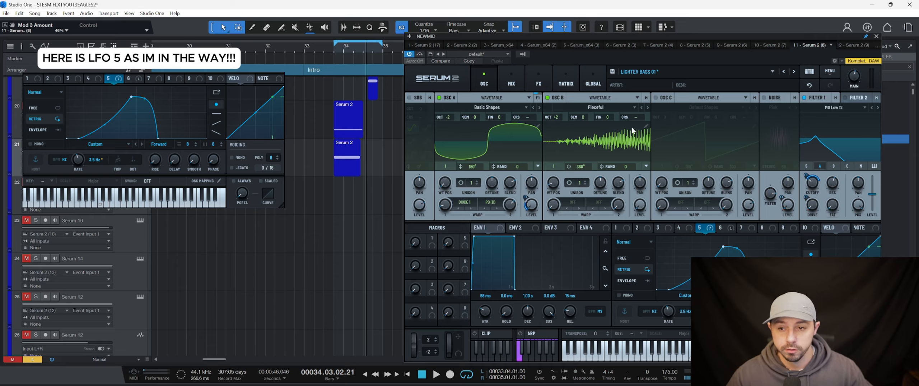
key(space)
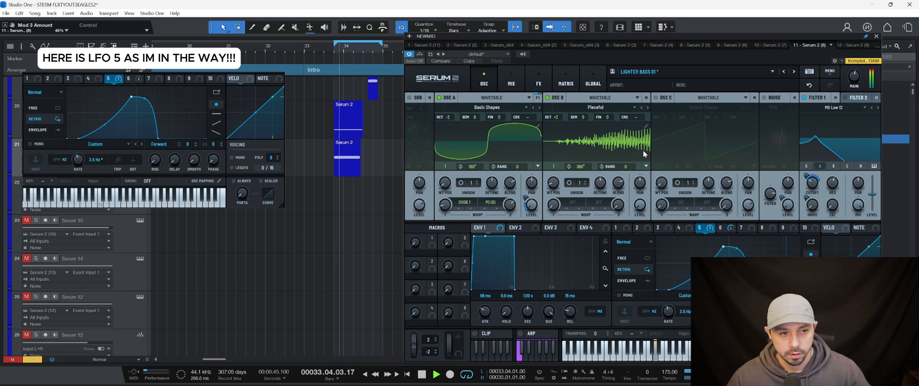
key(space)
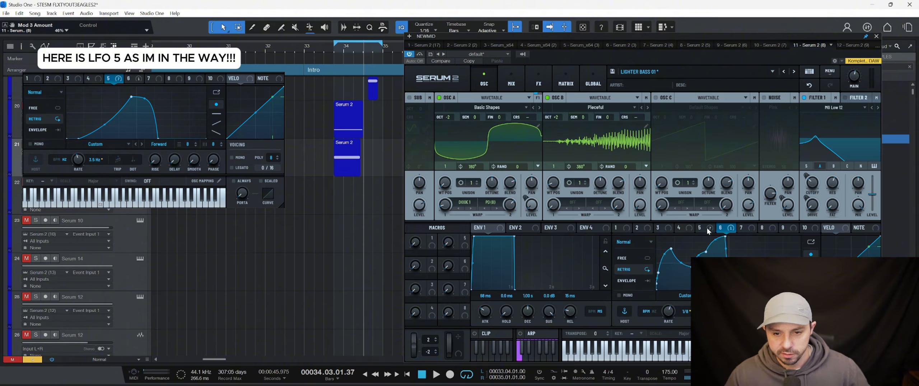
Step: Check Filter 1's drive, resonance and mix settings, and inspect the modulation options on its drive
click(815, 202)
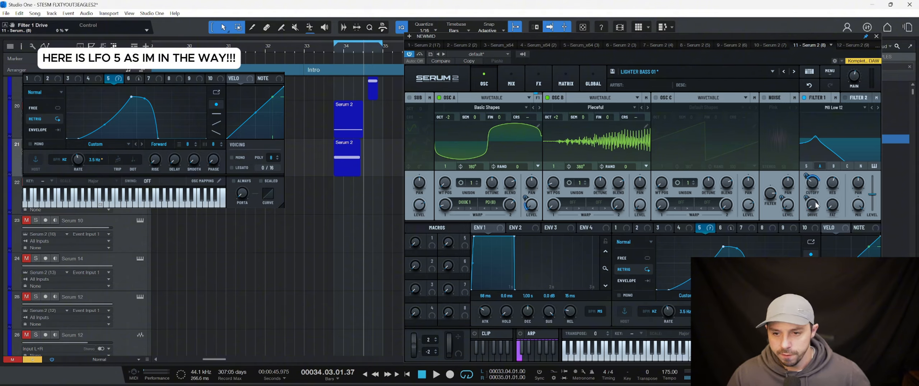
click(833, 183)
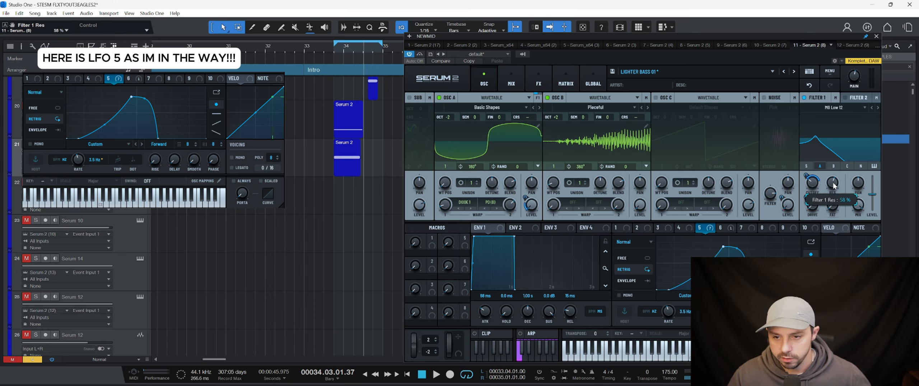
click(852, 210)
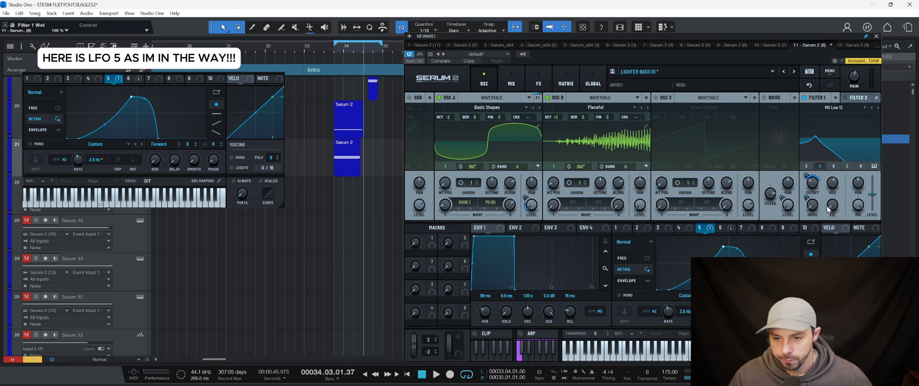
right_click(811, 207)
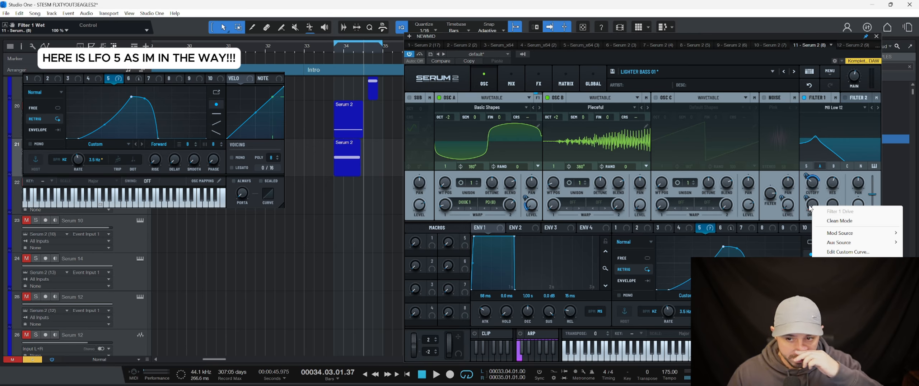
click(811, 207)
click(808, 198)
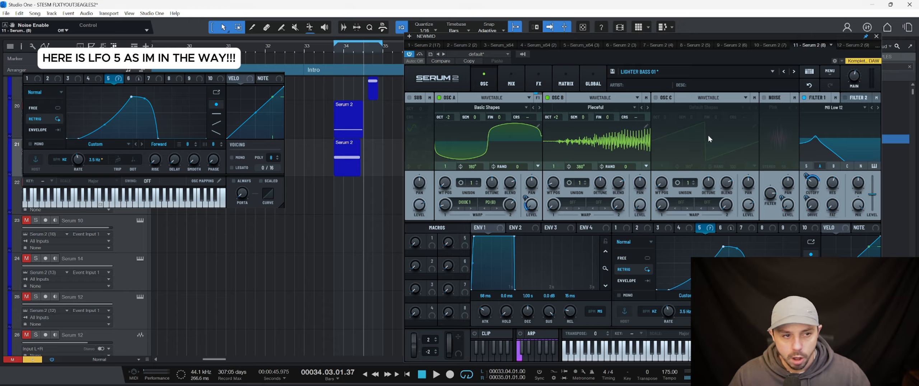
Step: Replay the filtered bass and compare the shapes of LFO 6 and LFO 5
key(space)
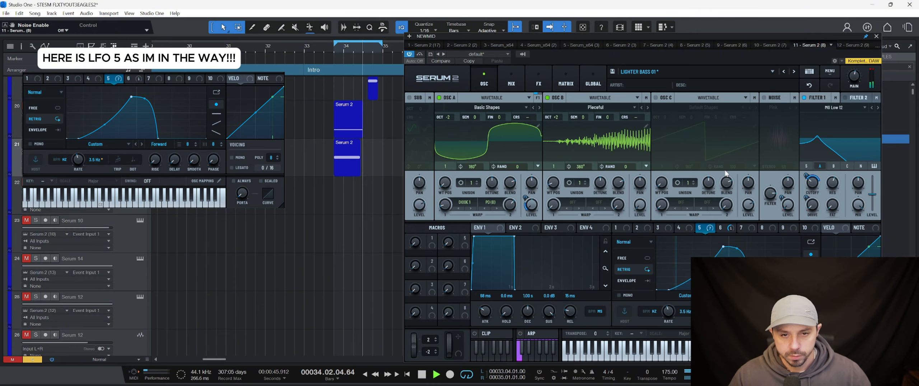
key(space)
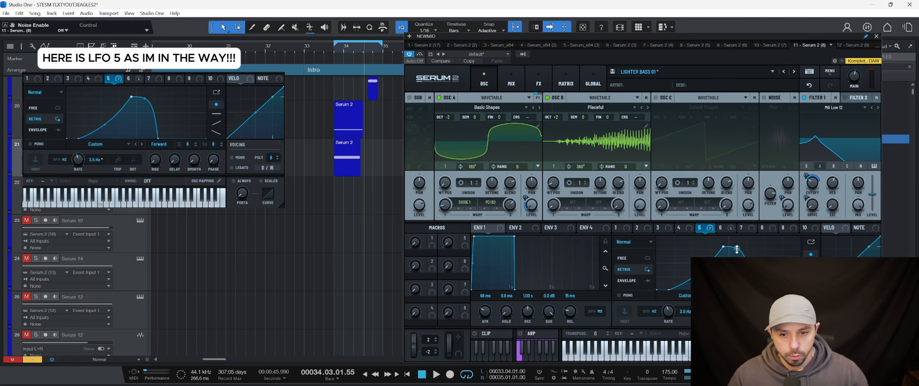
click(722, 228)
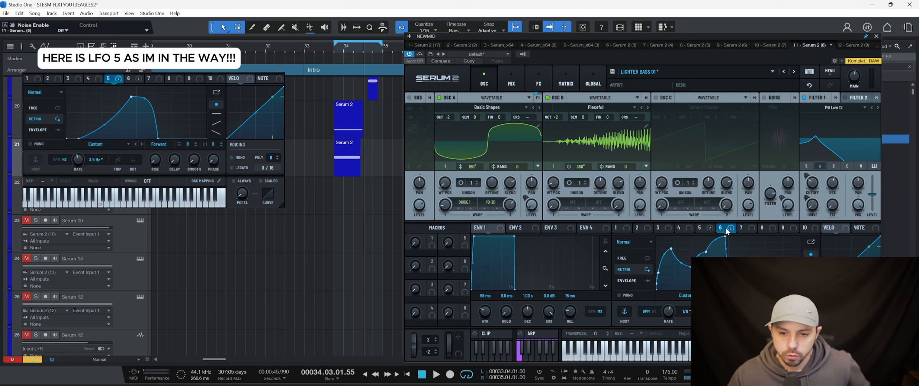
click(701, 229)
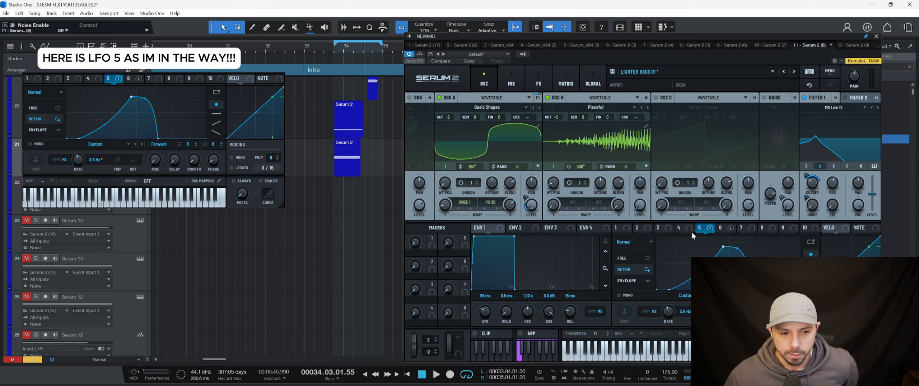
Step: Bypass the effects in the Main FX chain, including the distortion inside Splitter L/H, and audition the bass dry
click(513, 83)
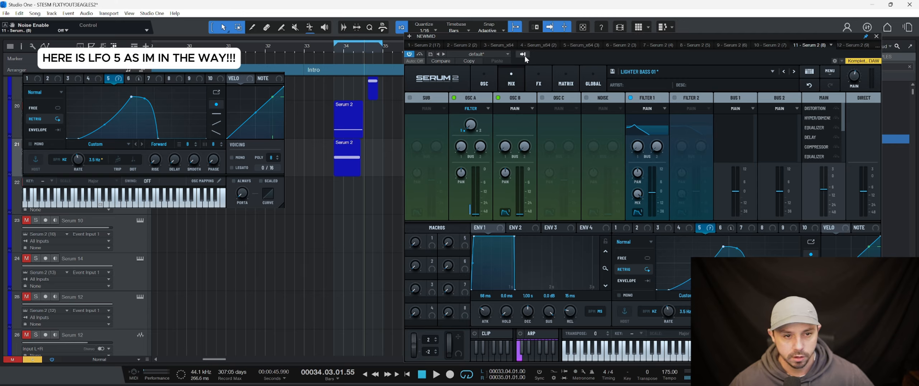
click(533, 79)
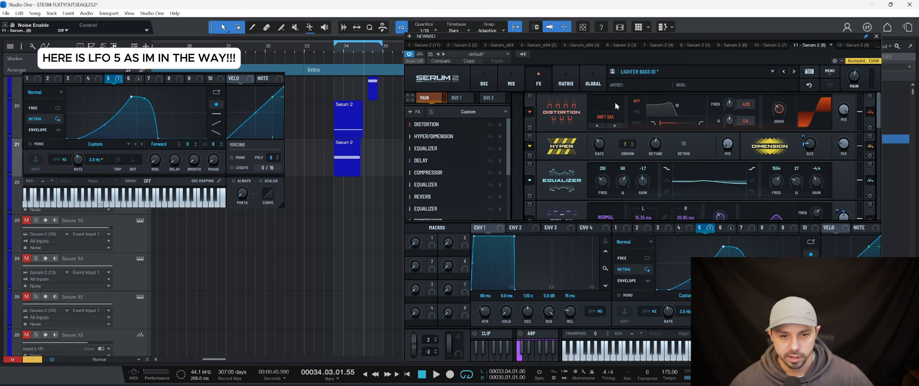
click(490, 148)
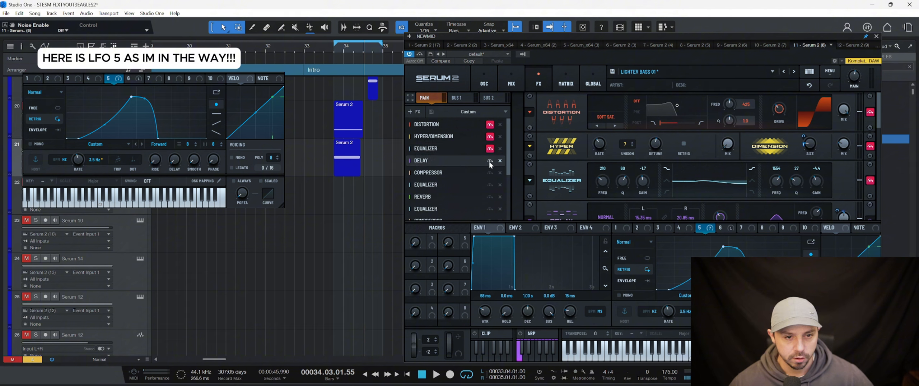
drag(508, 164, 508, 201)
click(490, 148)
click(490, 160)
click(490, 172)
click(490, 184)
click(492, 196)
click(490, 179)
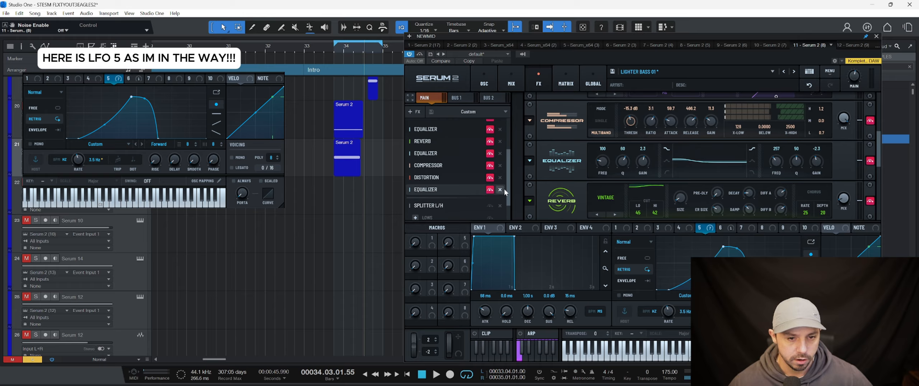
scroll(506, 209, down, 2)
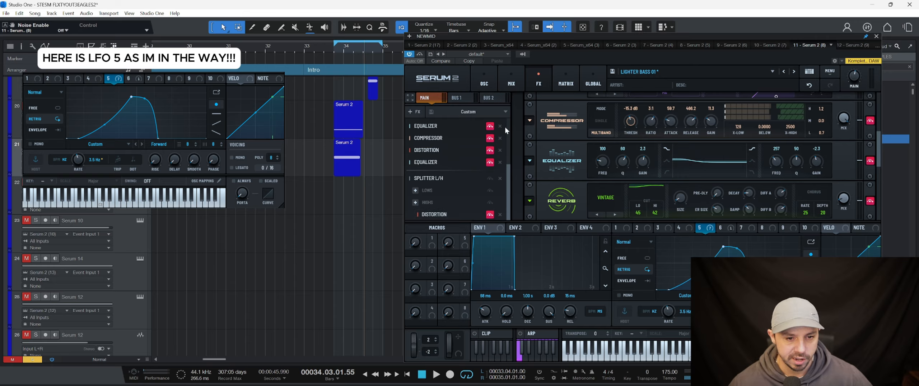
key(space)
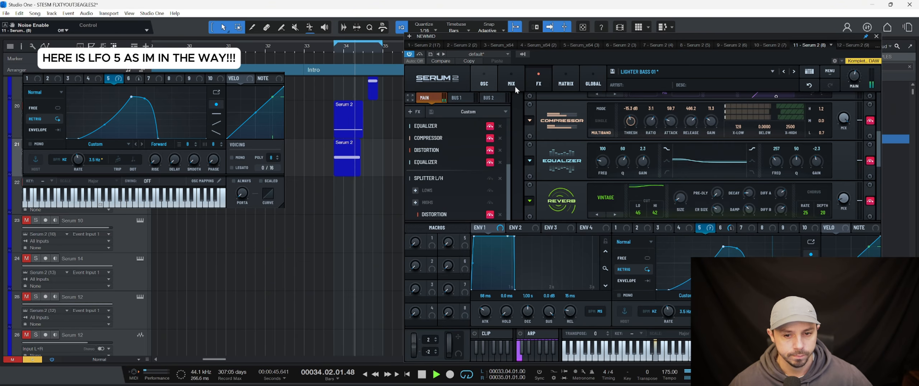
Step: Re-enable the Soft Sat distortion at the start of the Main FX chain, check its drive and mix, and audition it
key(space)
drag(881, 160, 874, 100)
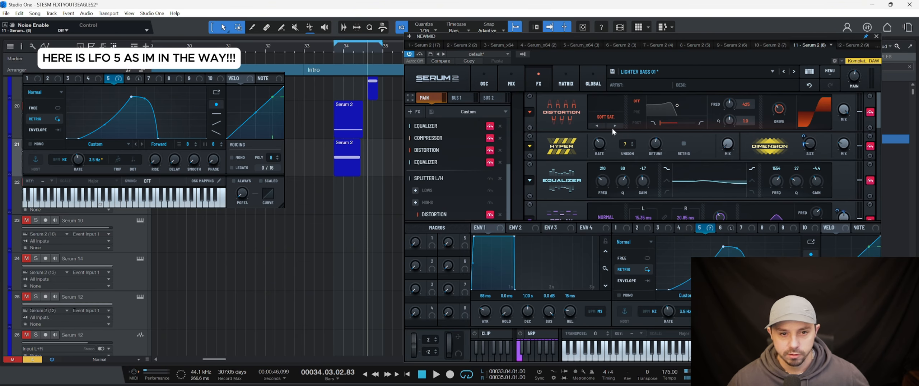
drag(510, 172, 510, 125)
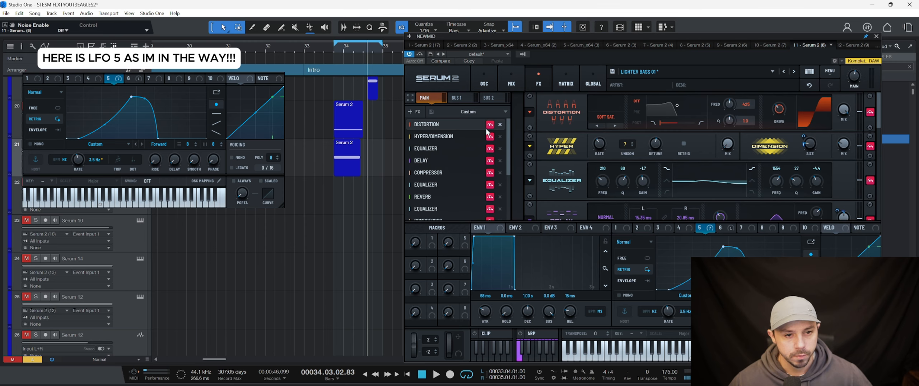
click(490, 124)
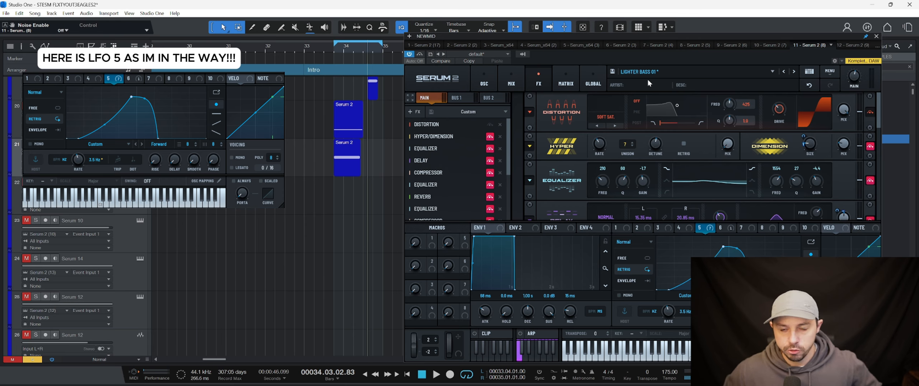
click(601, 119)
click(781, 110)
mouse_move(845, 111)
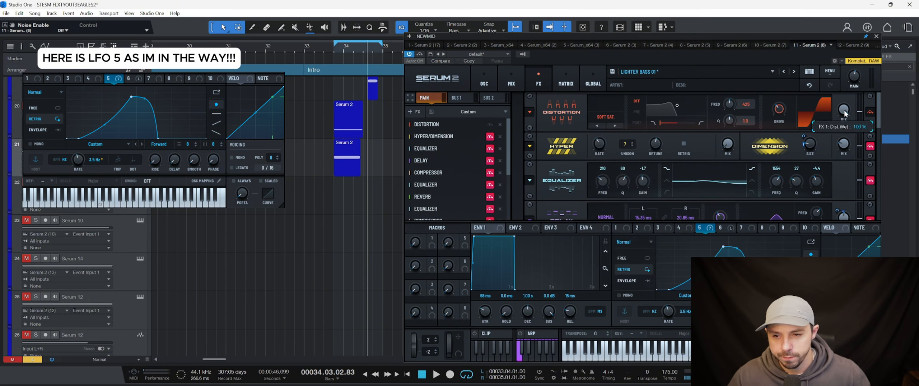
key(space)
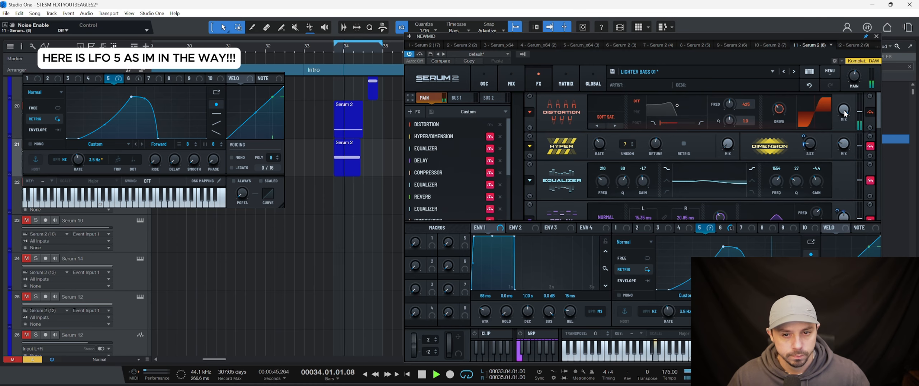
key(space)
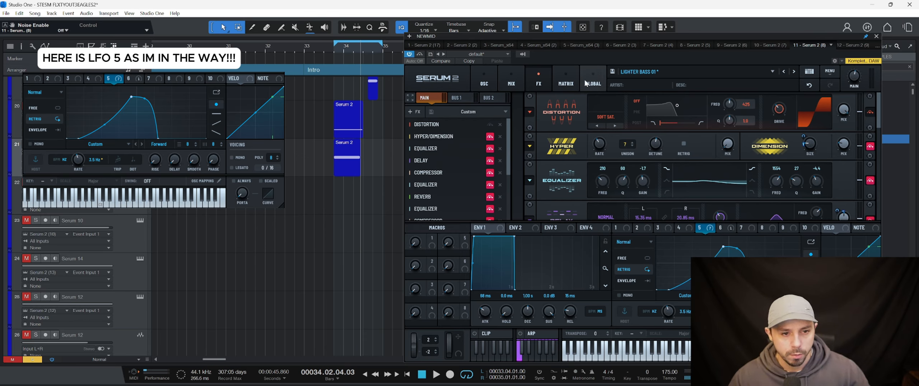
Step: Re-enable the Hyper/Dimension effect and the first equalizer, checking the modulation on the Dimension size
click(490, 136)
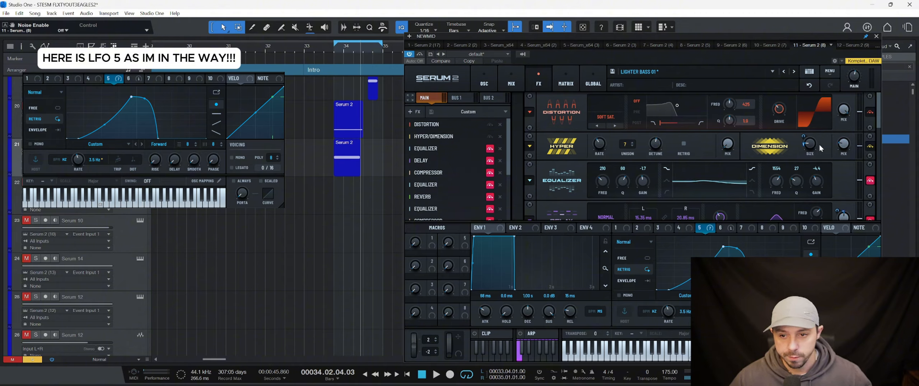
click(805, 138)
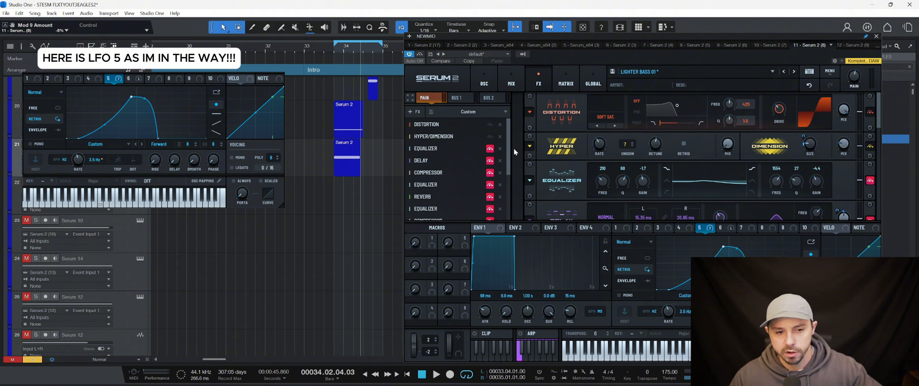
click(490, 148)
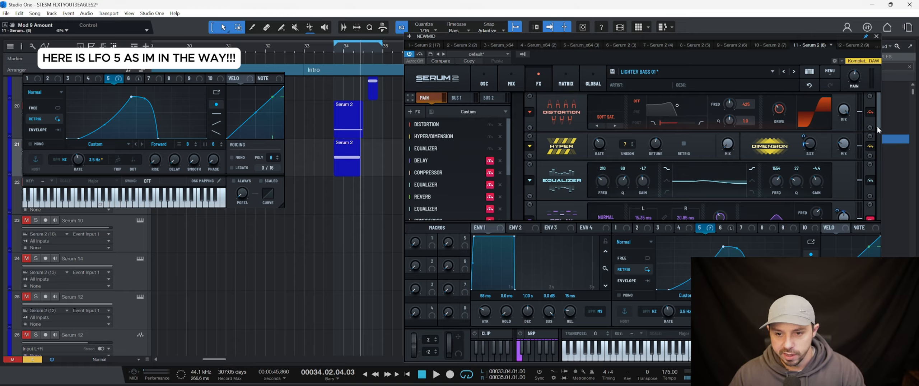
scroll(876, 122, down, 1)
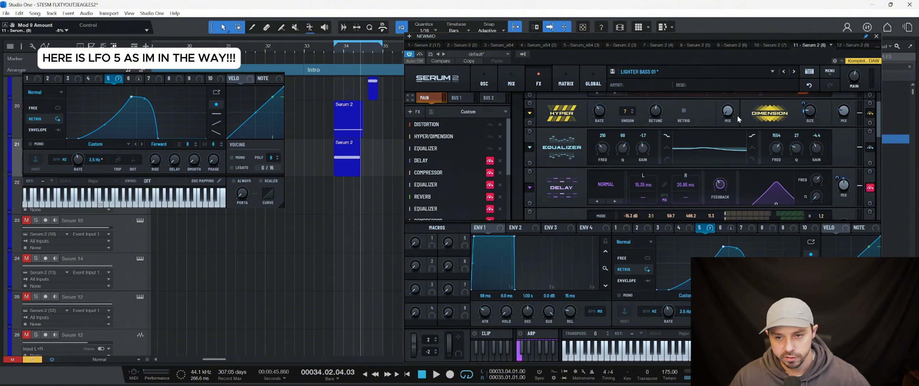
Step: Re-enable the delay, check the modulation on its mix, and audition the bass with it
click(490, 160)
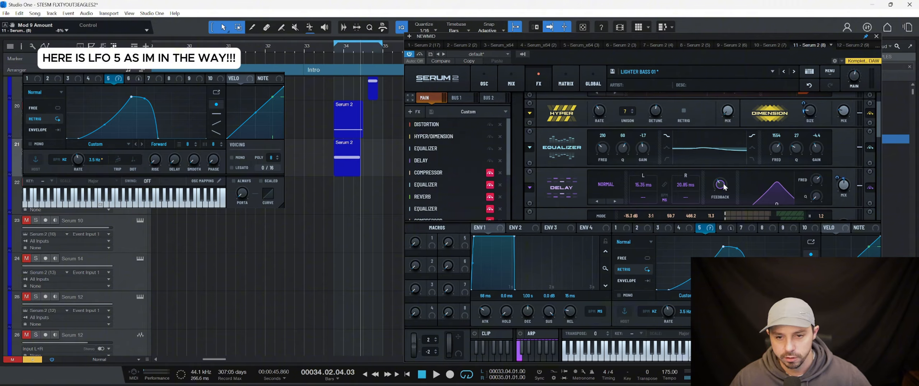
scroll(772, 162, down, 2)
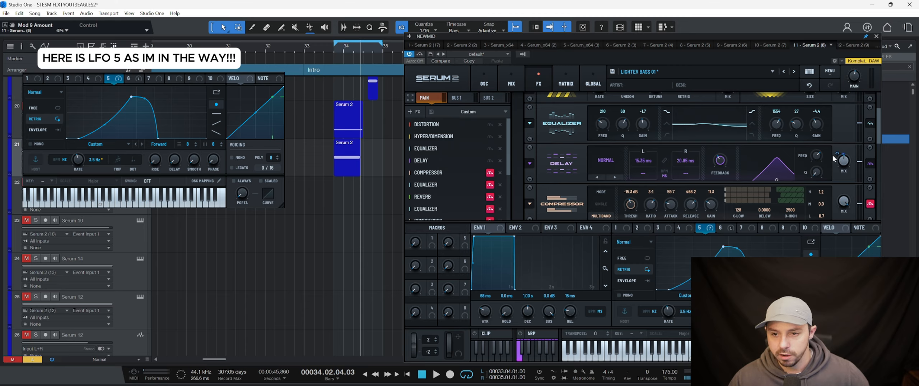
drag(839, 154, 842, 160)
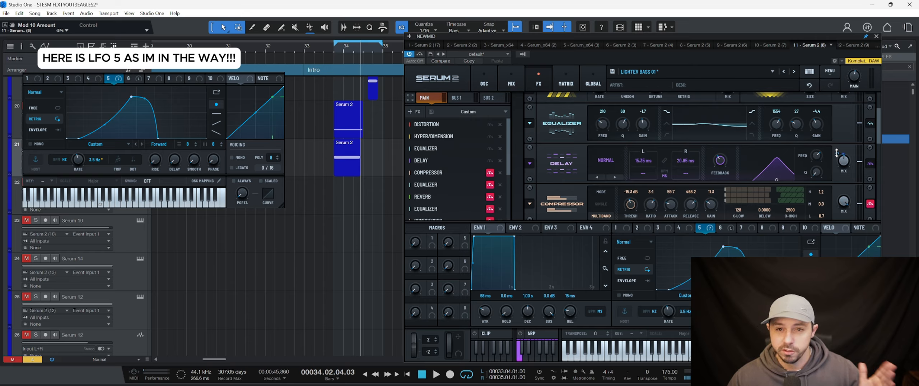
scroll(622, 141, down, 2)
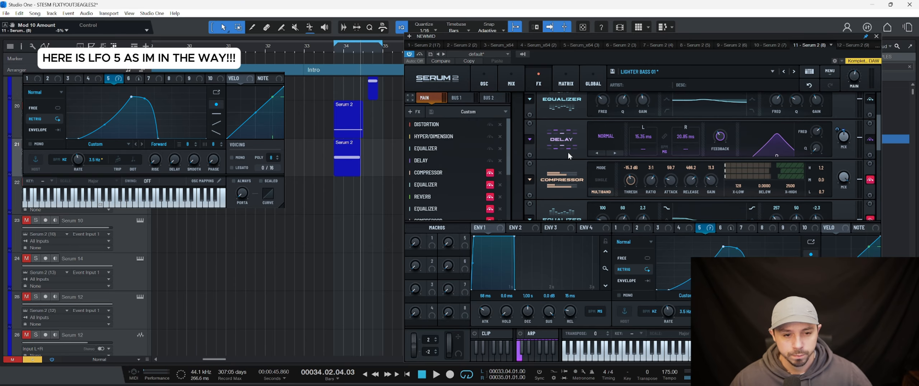
key(space)
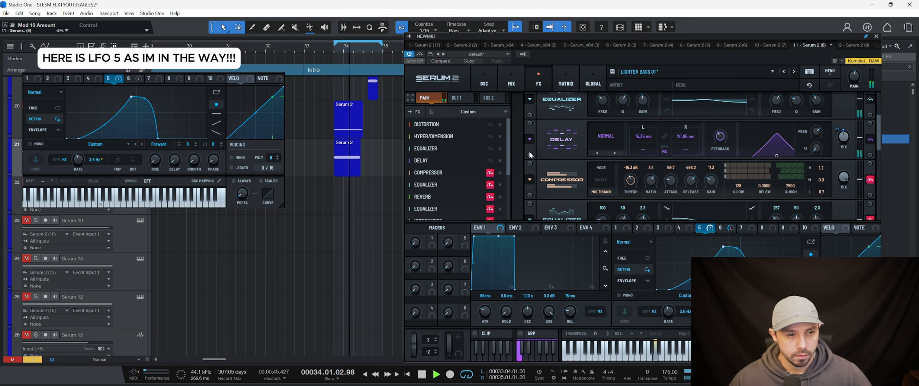
key(space)
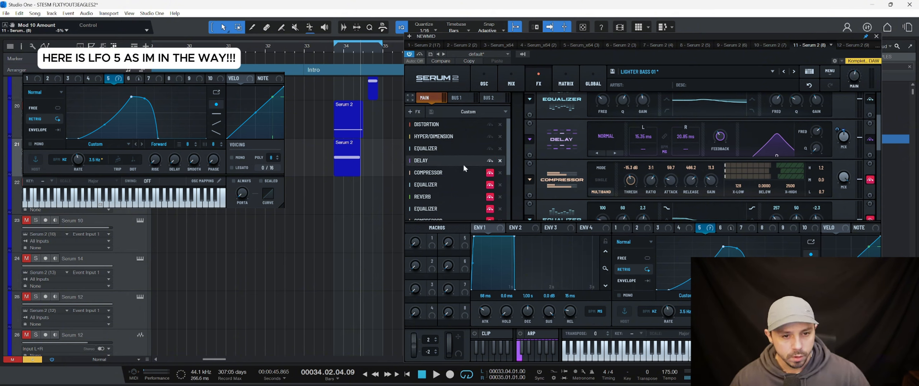
Step: Re-enable the multiband compressor after the delay and audition the bass with it
click(490, 173)
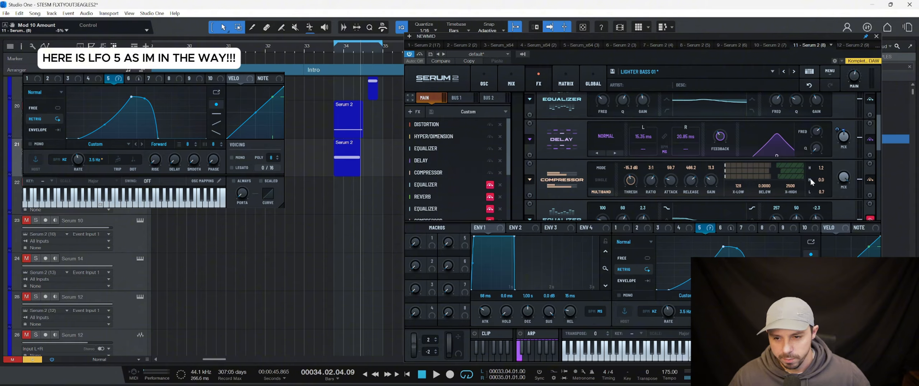
key(space)
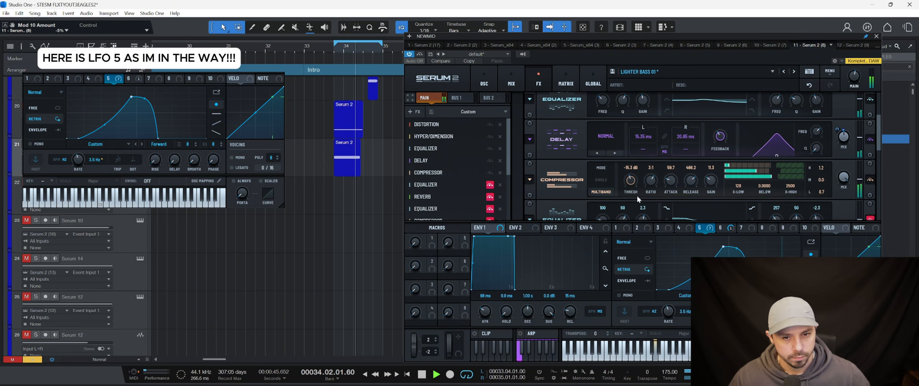
key(space)
scroll(610, 164, down, 3)
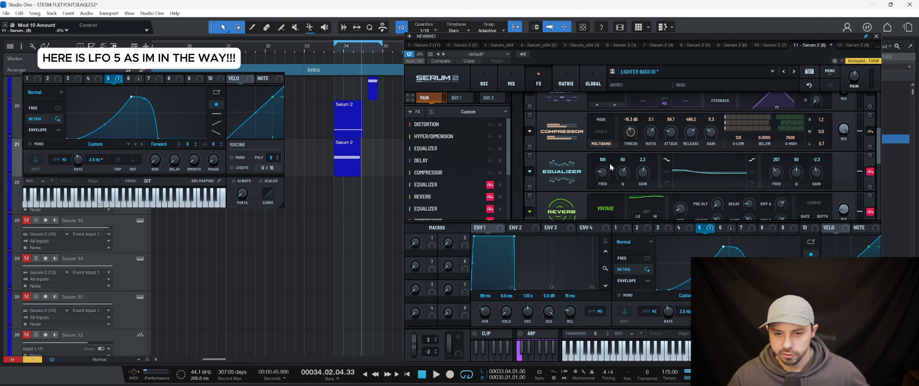
click(332, 50)
key(space)
key(space)
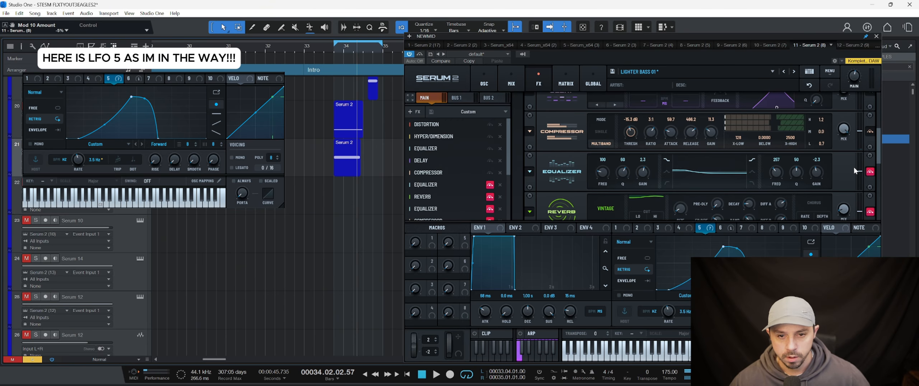
Step: Re-enable the equalizer between the multiband compressor and the reverb, and audition the bass with it
click(870, 171)
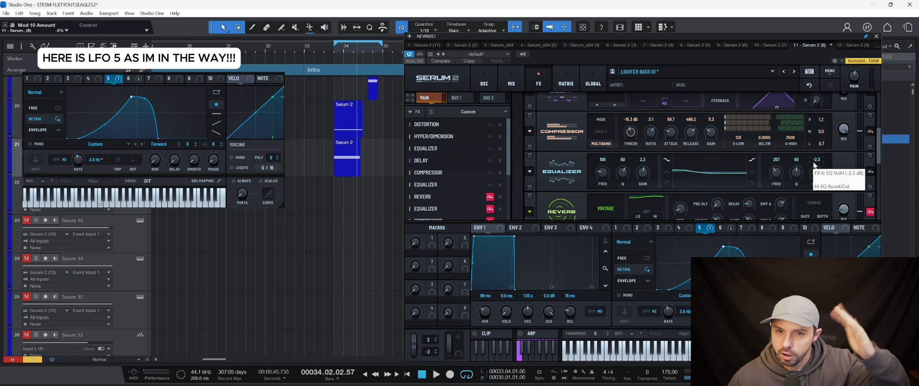
drag(878, 157, 878, 162)
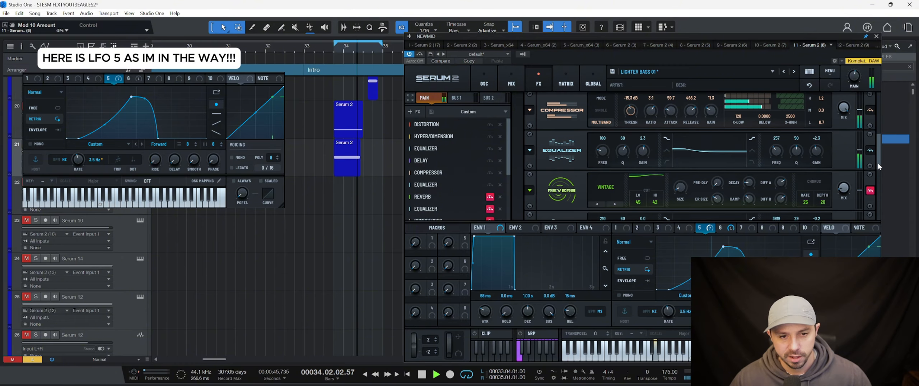
key(space)
key(space)
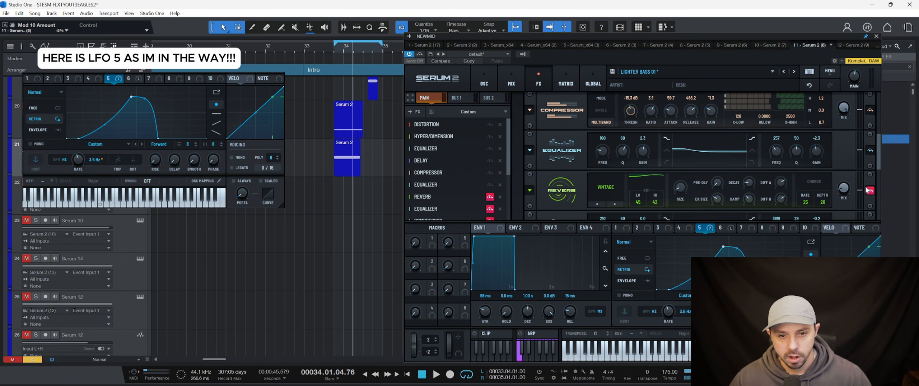
Step: Re-enable the Vintage reverb and inspect its cut settings and the available reverb types
click(871, 191)
scroll(880, 176, down, 2)
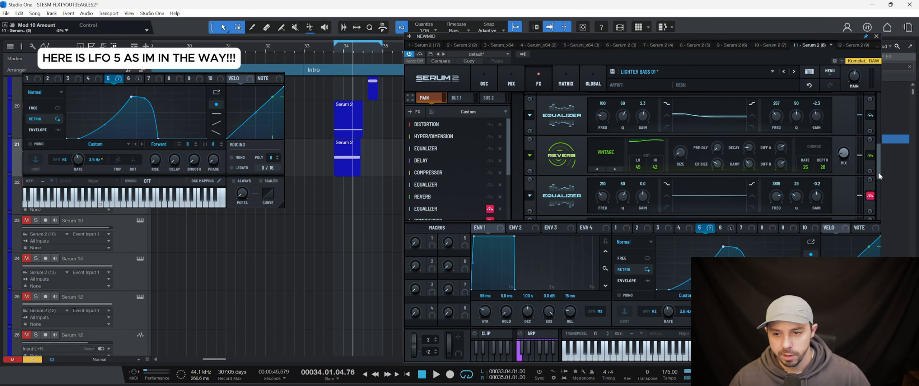
scroll(472, 178, down, 2)
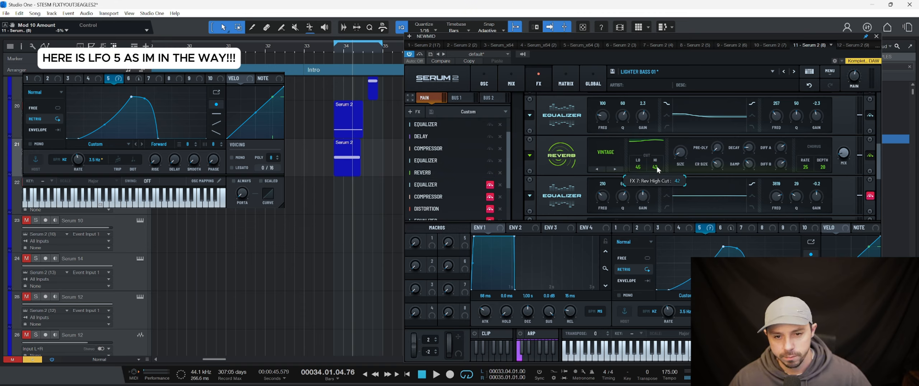
click(607, 152)
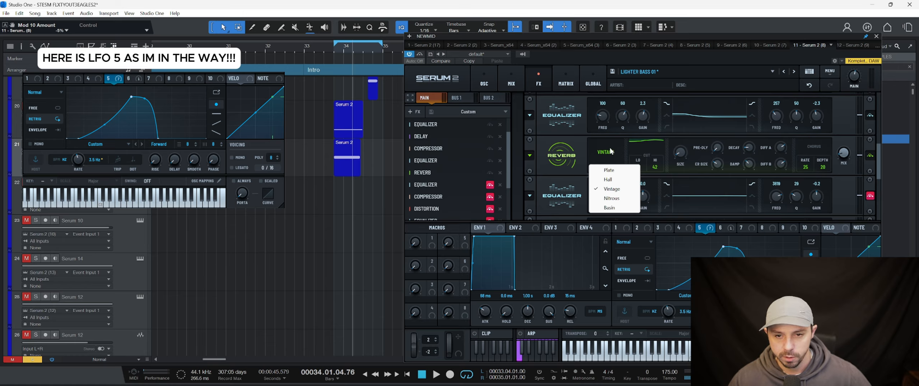
click(663, 156)
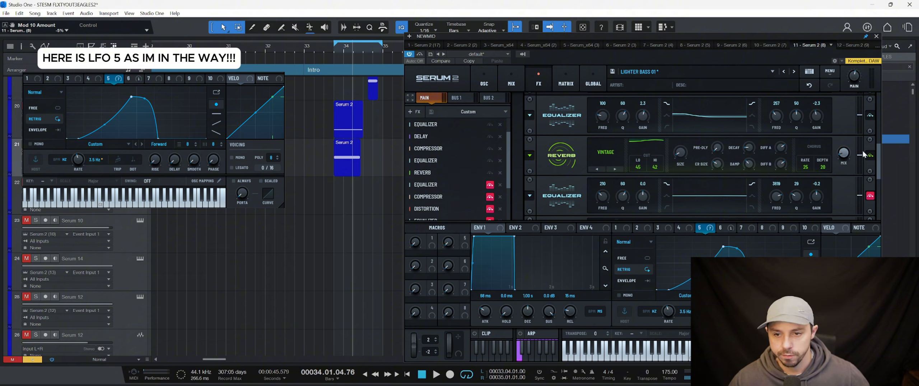
Step: Re-enable the equalizer after the reverb and the single-band compressor, check the compressor's settings, and audition the bass
drag(880, 151, 879, 157)
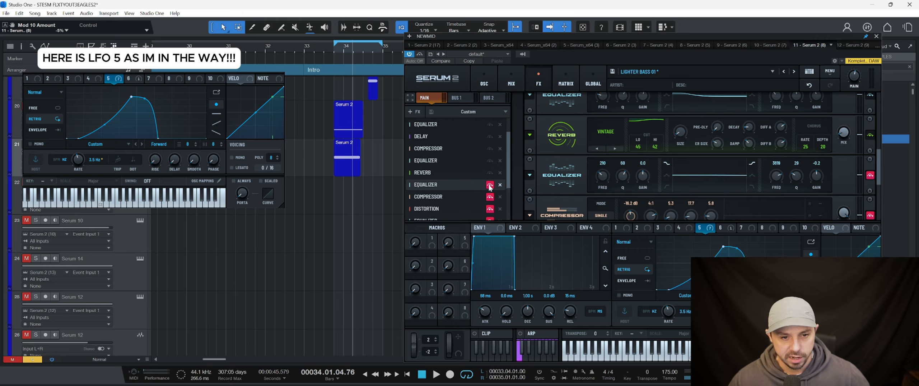
click(503, 184)
scroll(507, 181, down, 2)
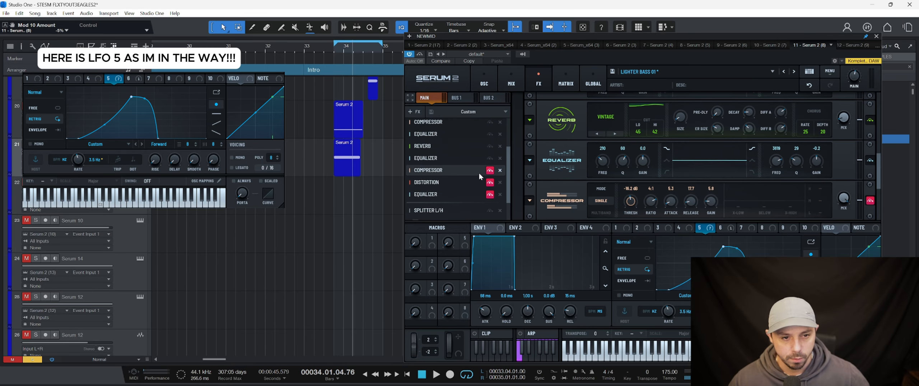
click(490, 170)
key(space)
key(space)
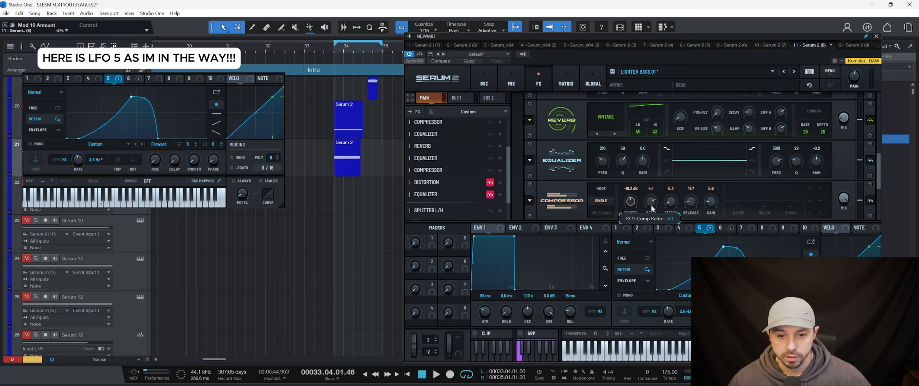
mouse_move(673, 203)
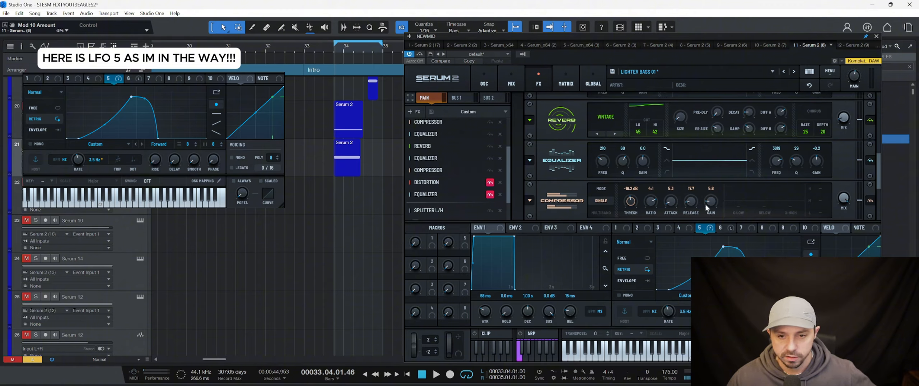
key(space)
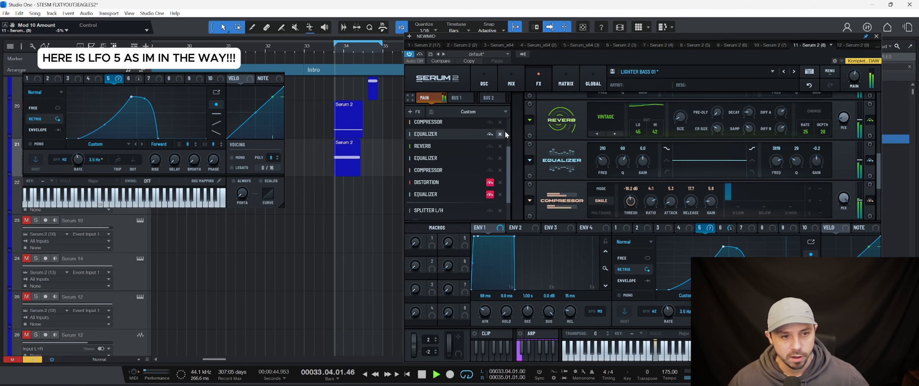
key(space)
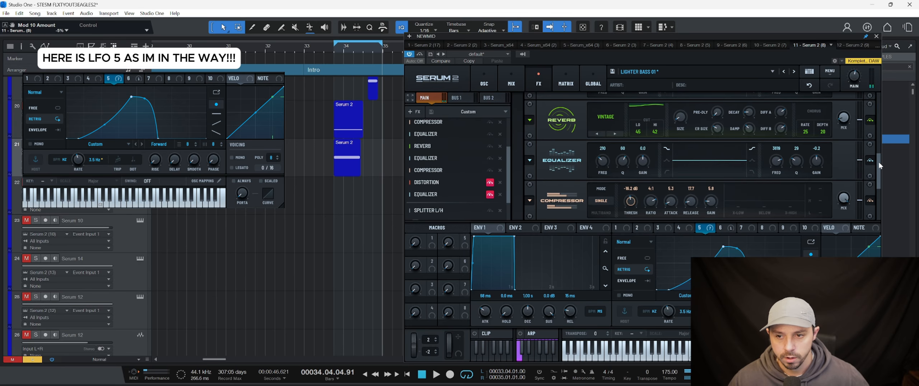
Step: Re-enable the SoftClip distortion after the single-band compressor and raise its drive to 3%
drag(880, 165, 880, 180)
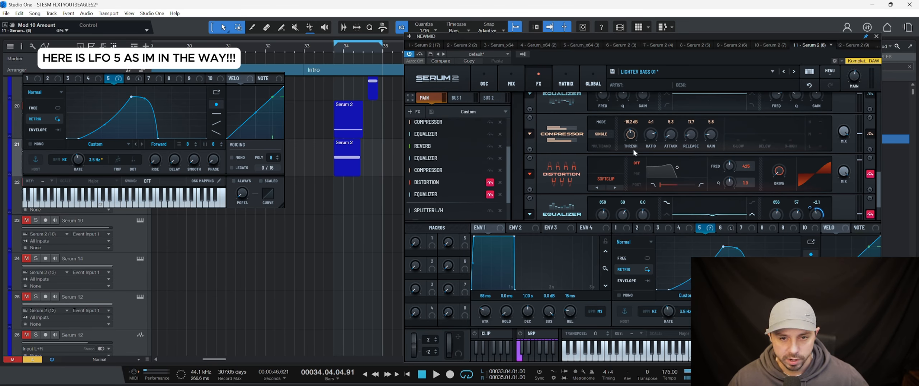
drag(880, 180, 880, 182)
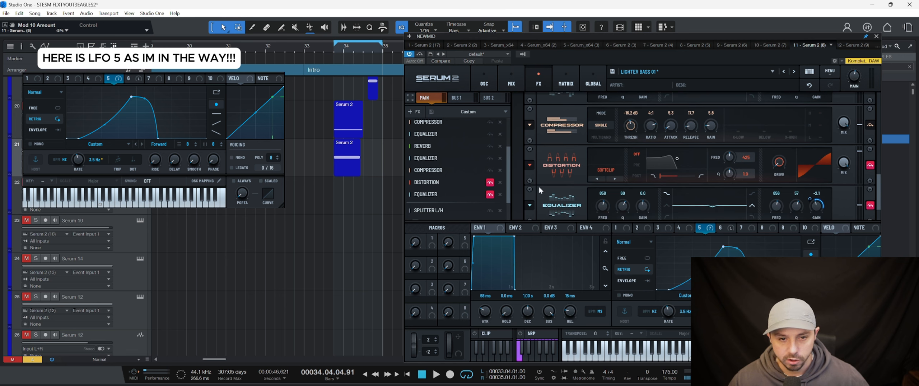
click(490, 182)
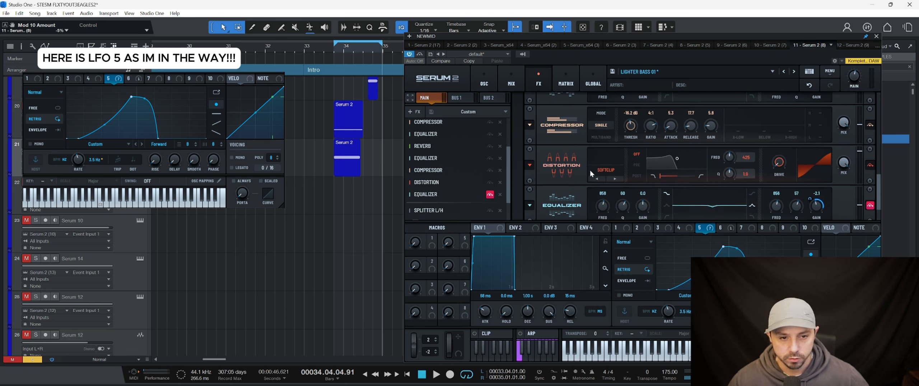
mouse_move(783, 164)
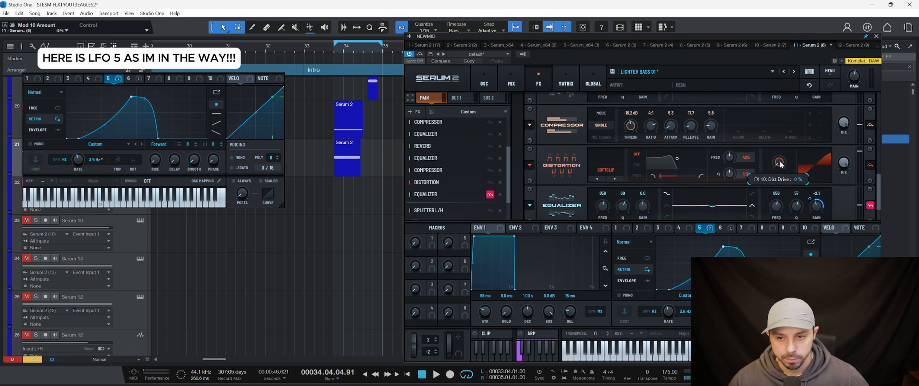
drag(779, 160, 780, 160)
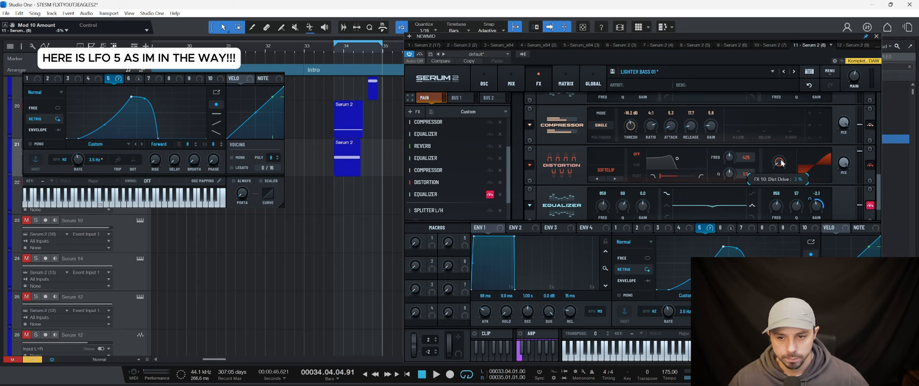
mouse_move(847, 163)
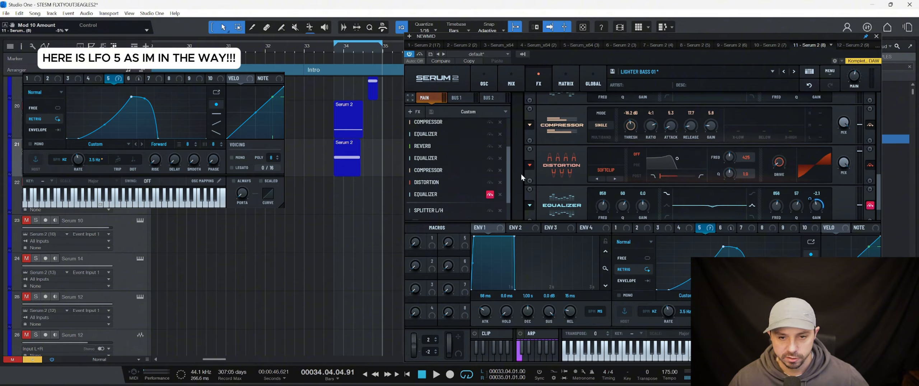
Step: Re-enable the equalizer after the SoftClip distortion and inspect the modulation on its second band's gain
click(490, 195)
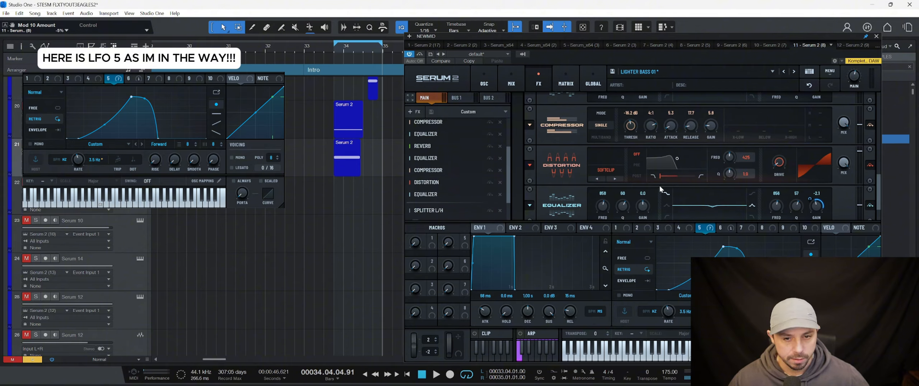
scroll(881, 178, down, 1)
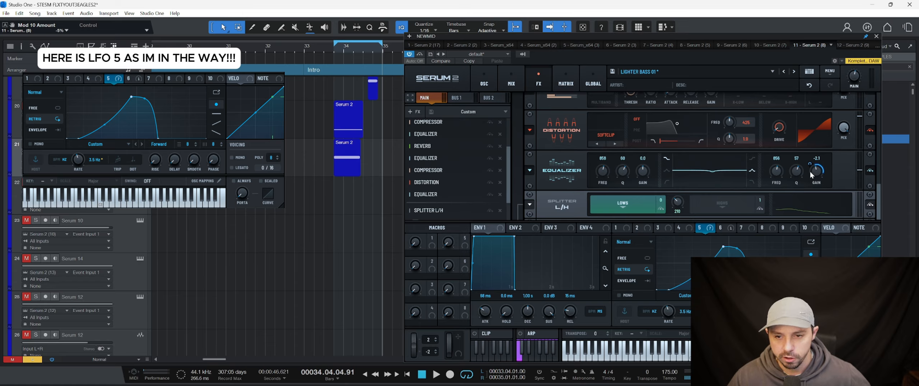
mouse_move(821, 159)
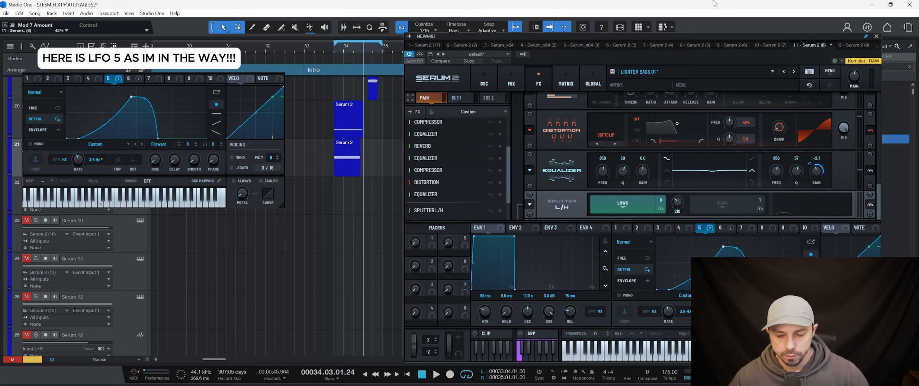
Step: Audition the bass while trying a lower second-band frequency on the equalizer before the splitter
click(493, 81)
click(539, 82)
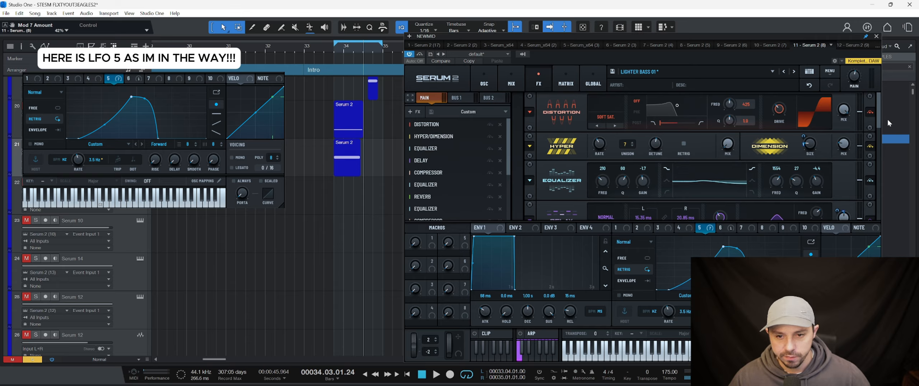
scroll(872, 135, down, 2)
scroll(872, 136, down, 1)
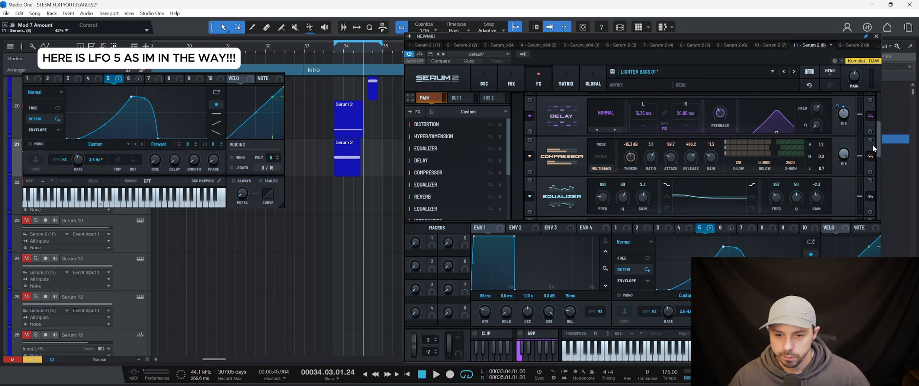
scroll(879, 148, down, 3)
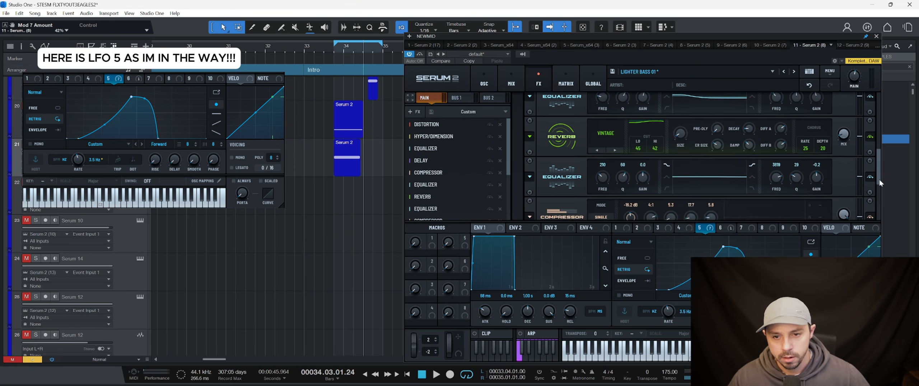
scroll(872, 190, down, 1)
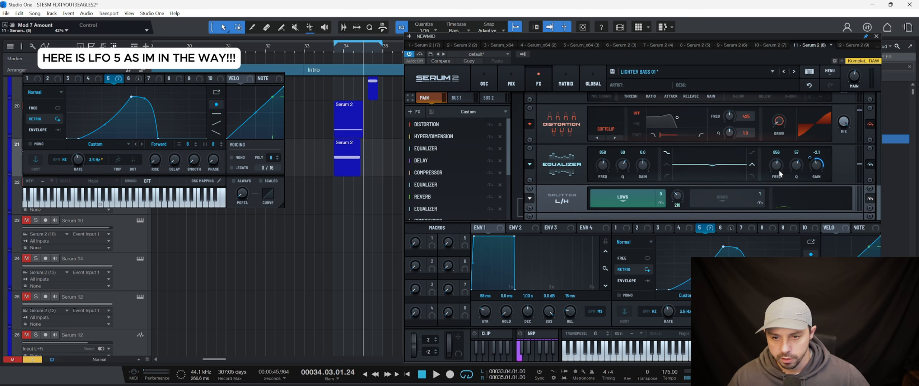
key(space)
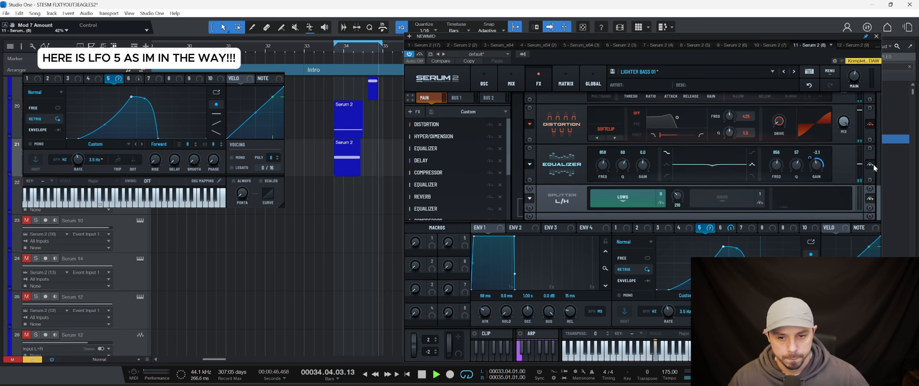
drag(776, 164, 772, 169)
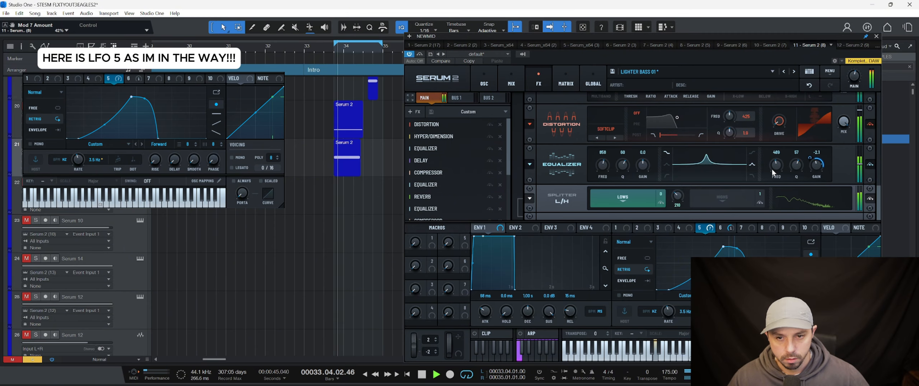
key(space)
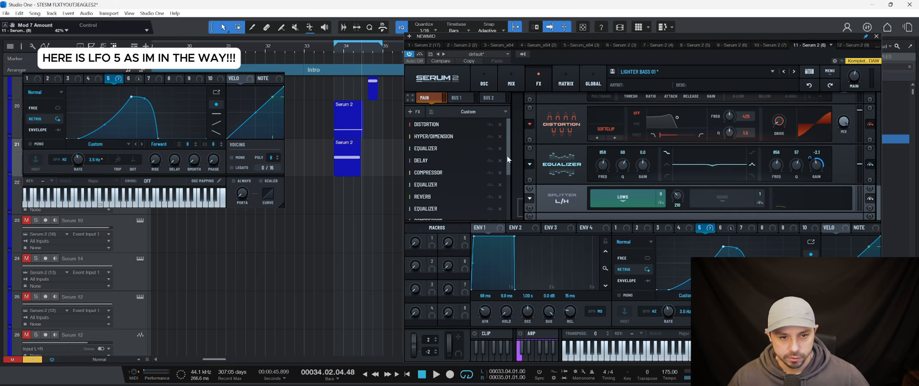
Step: Re-enable the distortion in the highs band of Splitter L/H and inspect both the lows and highs bands
drag(507, 156, 505, 226)
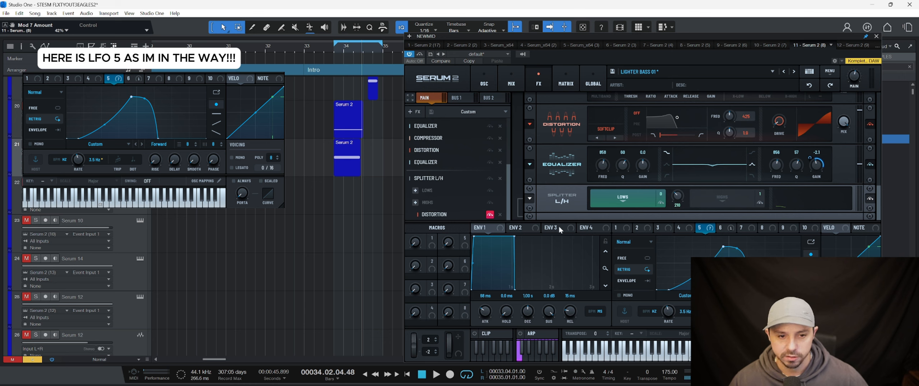
click(471, 216)
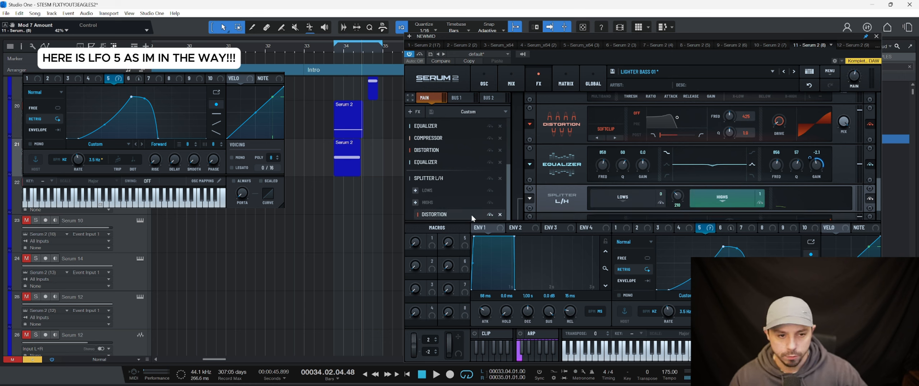
click(442, 179)
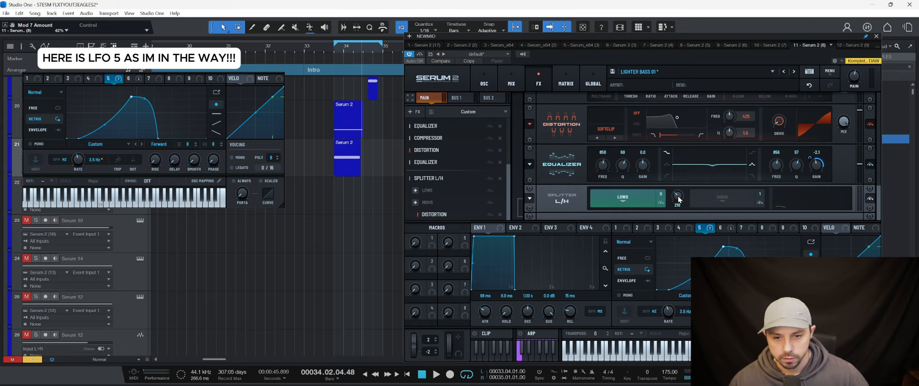
click(448, 208)
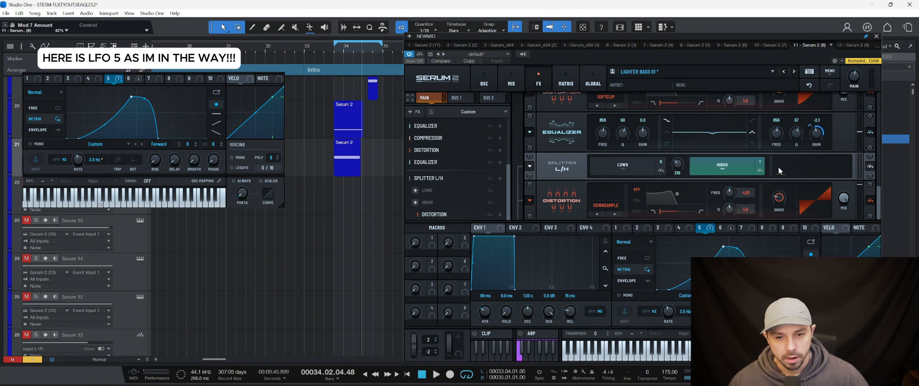
Step: Audition the bass with the Downsample distortion on the highs band and check the distortion's drive
key(space)
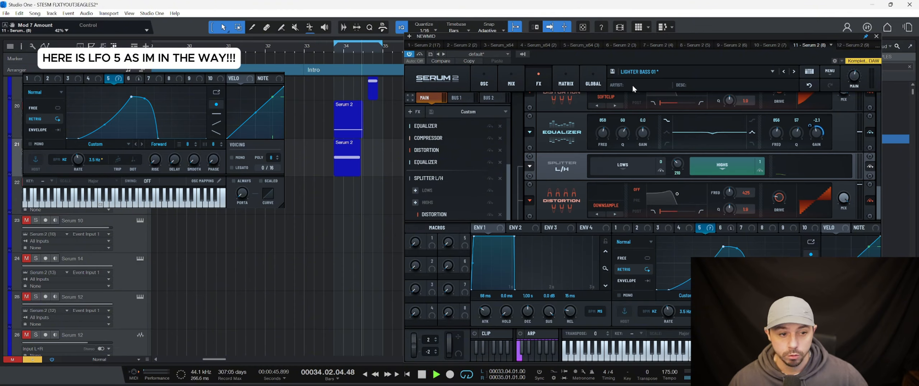
key(space)
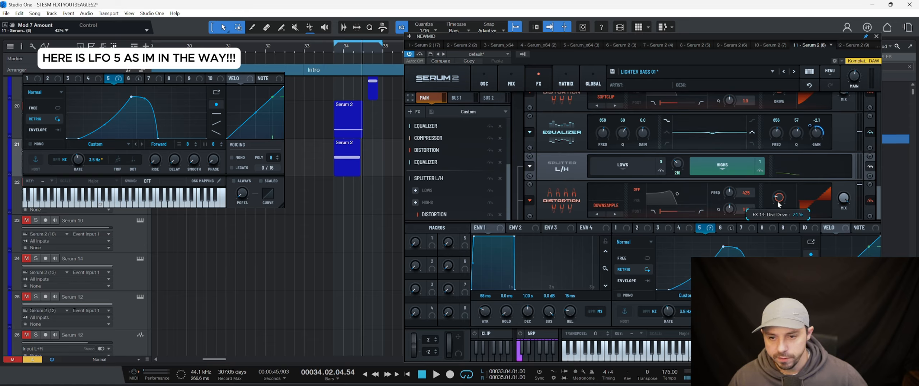
key(space)
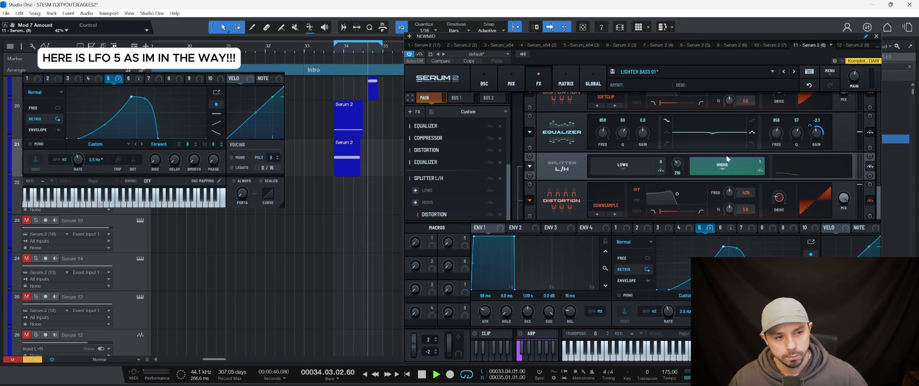
key(space)
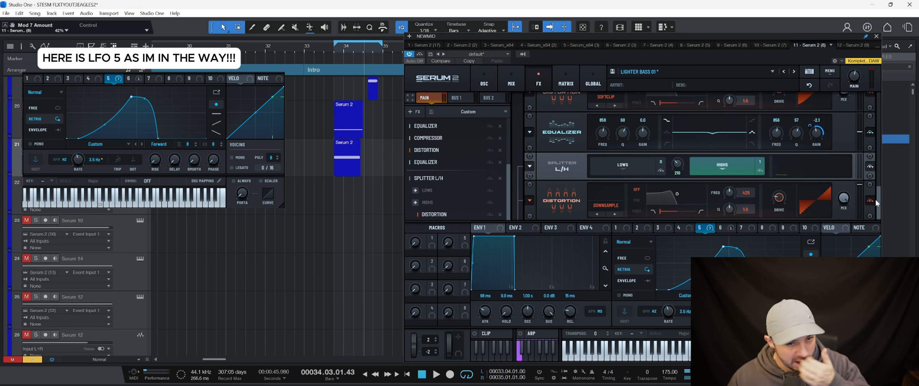
scroll(876, 200, up, 5)
click(484, 80)
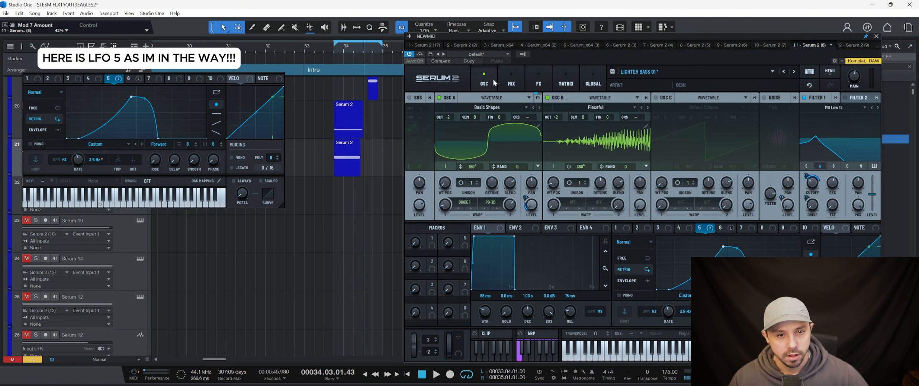
click(540, 81)
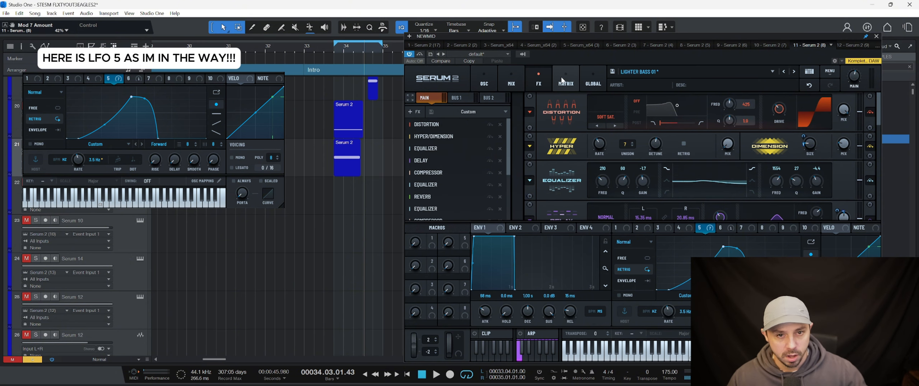
click(564, 84)
click(543, 83)
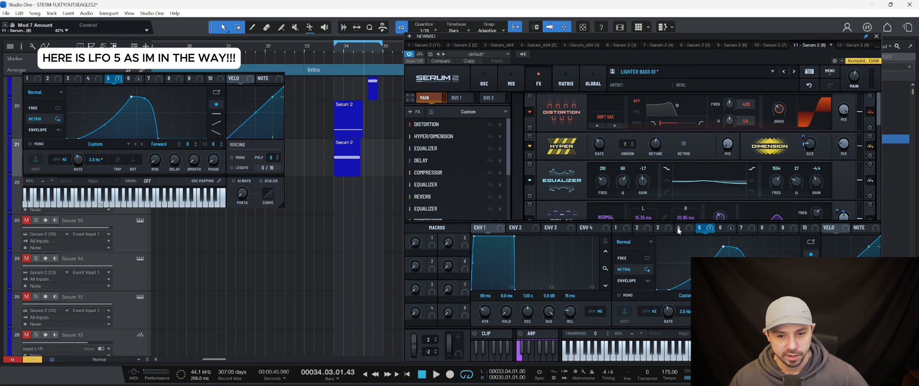
Step: Show LFO 6 and examine how it modulates LFO scaling, checking the global voice settings and its modulation matrix amount and polarity
click(720, 228)
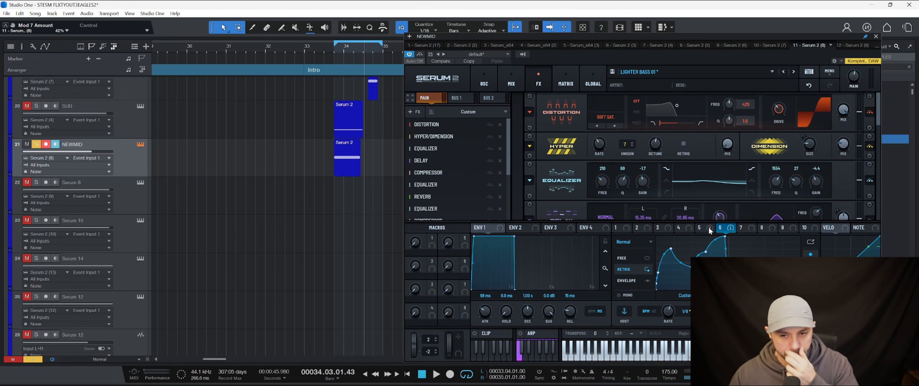
click(566, 84)
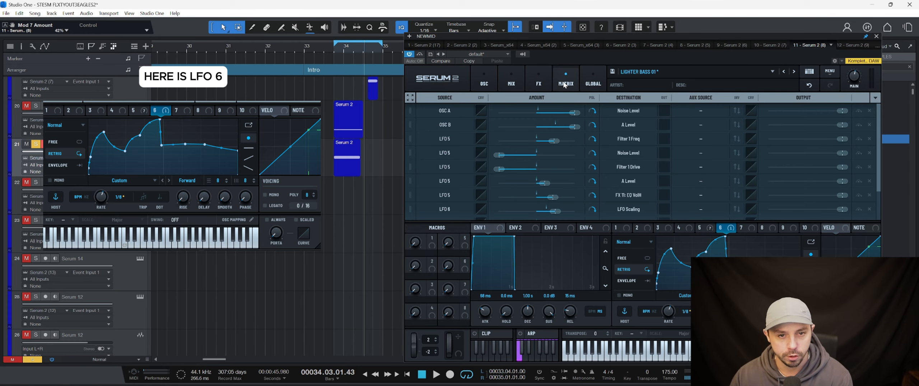
click(594, 84)
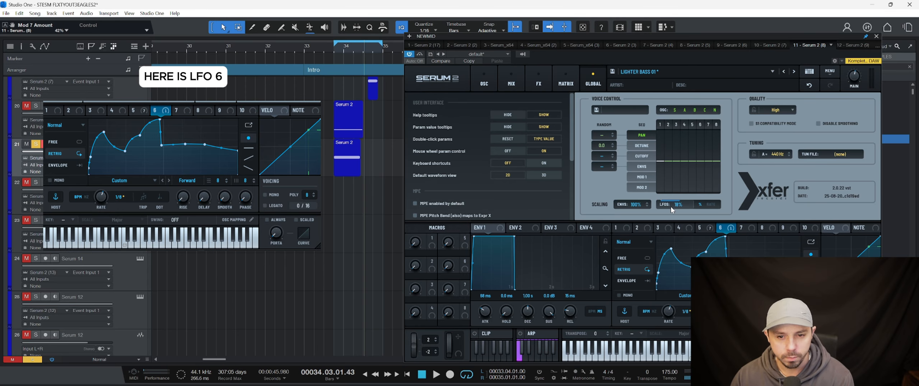
mouse_move(679, 209)
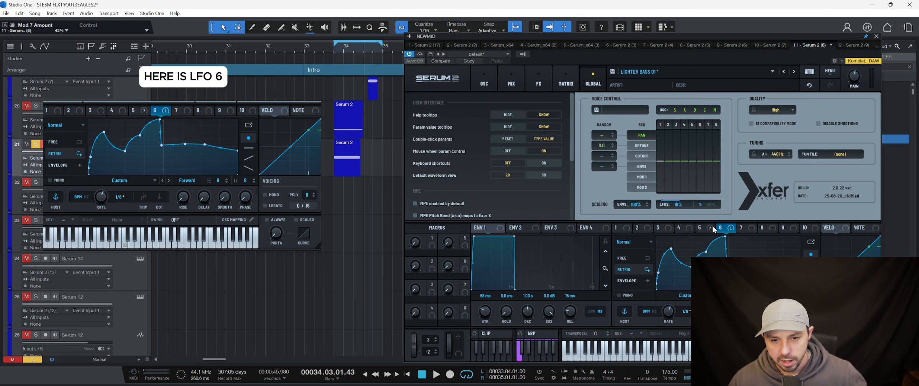
click(566, 81)
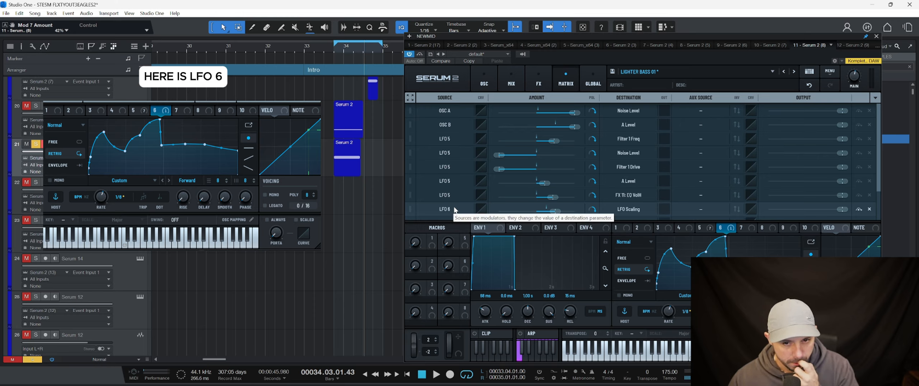
click(555, 209)
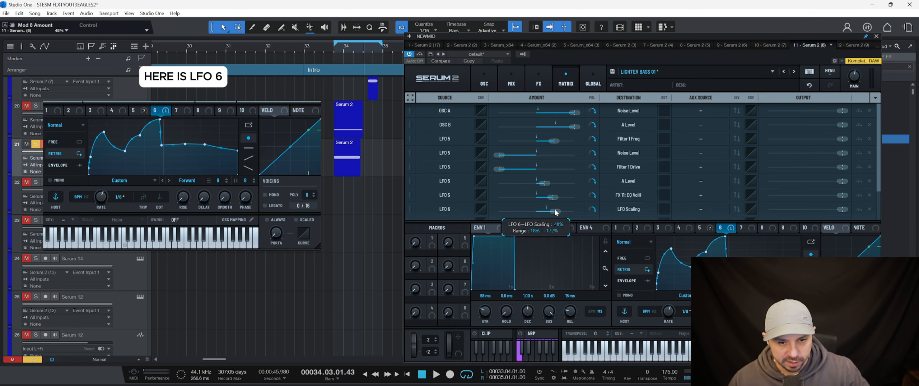
click(596, 210)
click(596, 210)
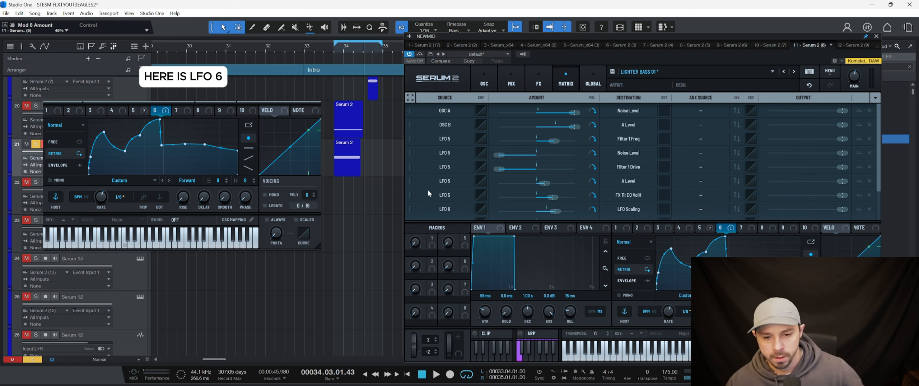
Step: Try LFO 6's rate at one bar, auditioning the bass several times while adjusting the rate
drag(668, 311, 673, 341)
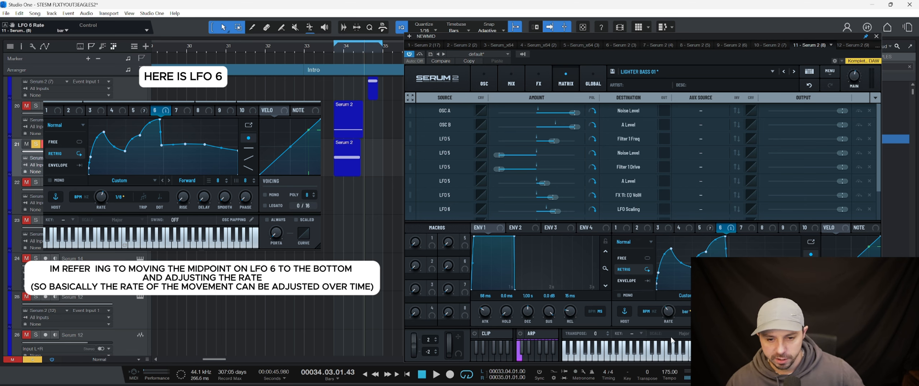
key(space)
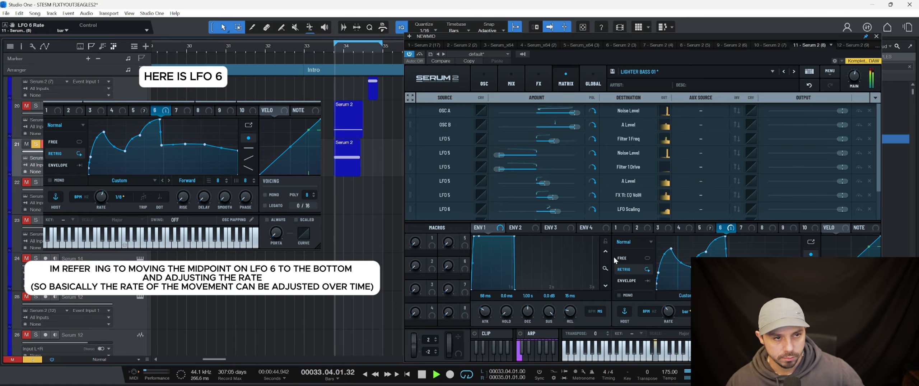
key(space)
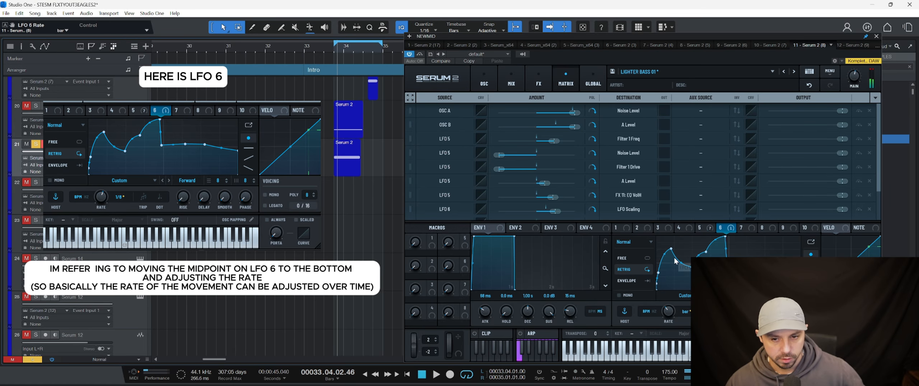
key(space)
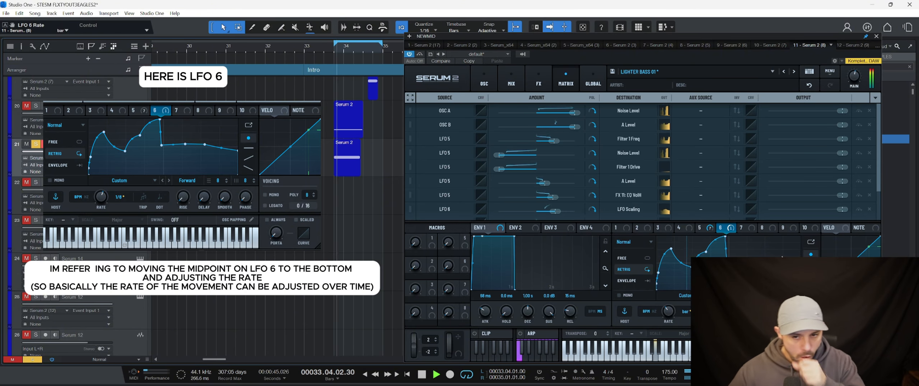
key(space)
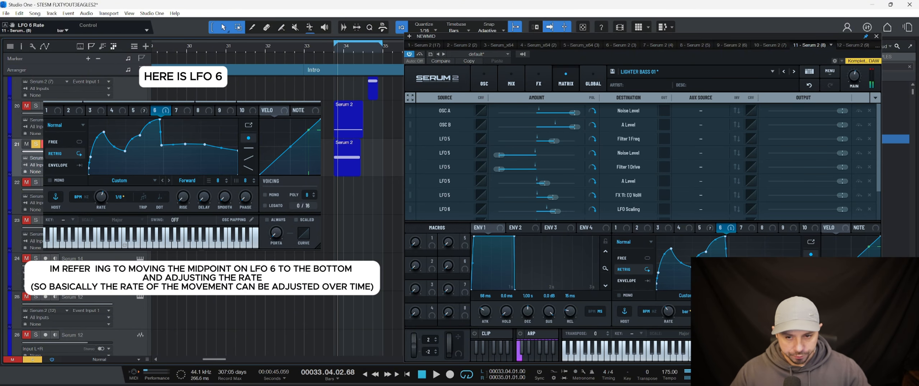
drag(671, 315, 672, 308)
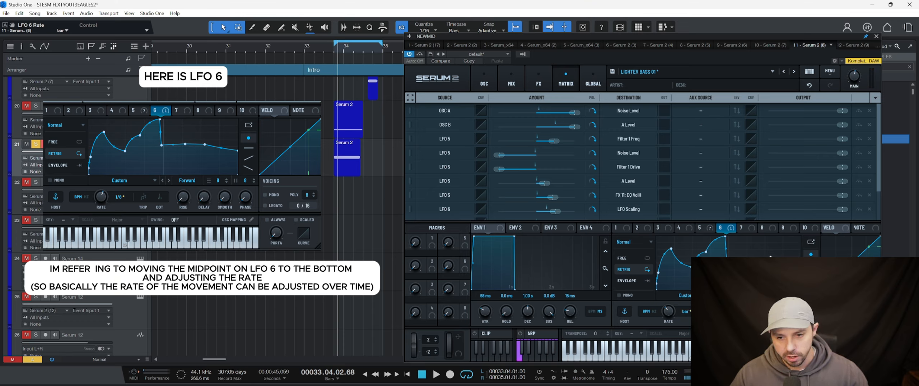
key(space)
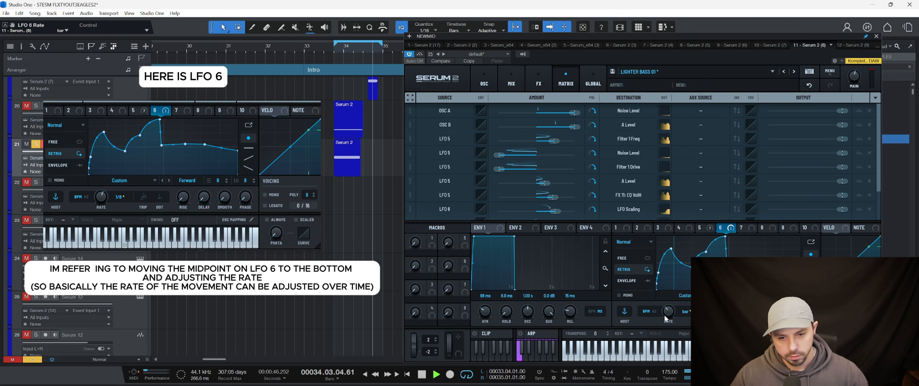
key(space)
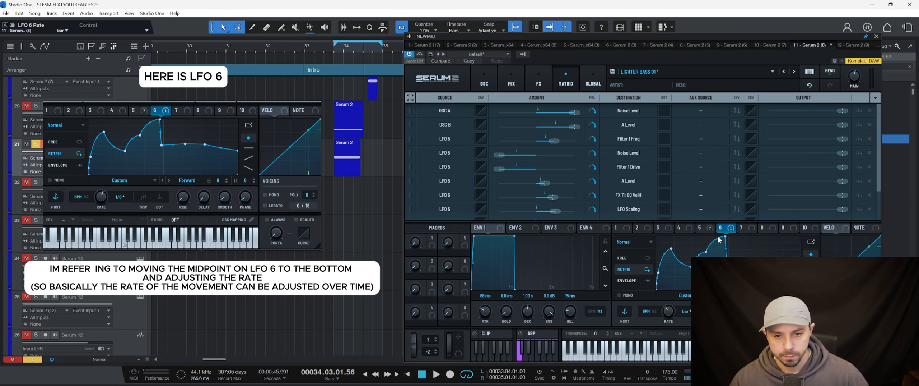
Step: Undo the LFO 6 rate changes and audition the bass again
click(810, 86)
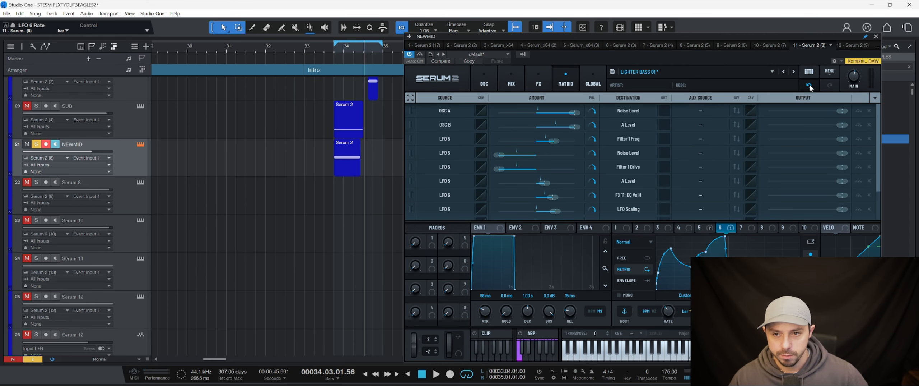
click(810, 87)
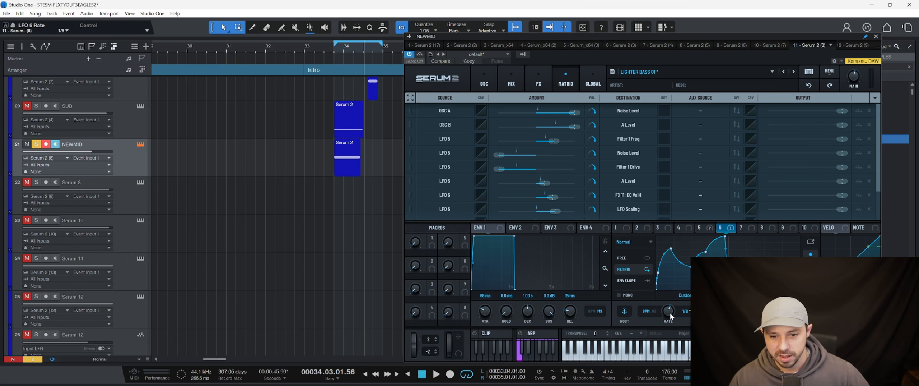
key(space)
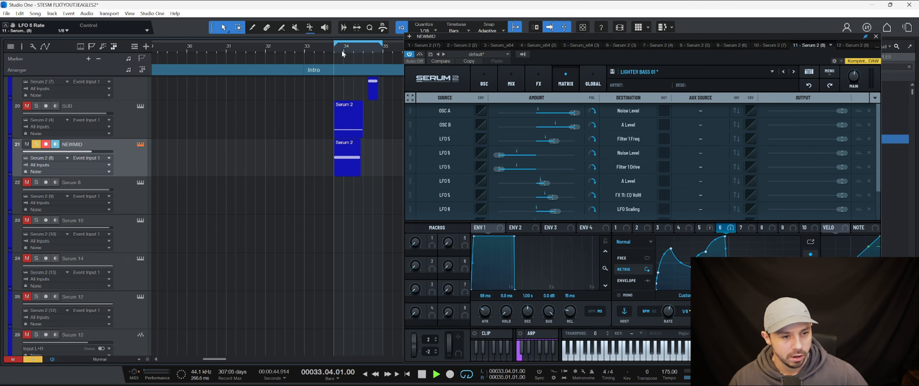
key(space)
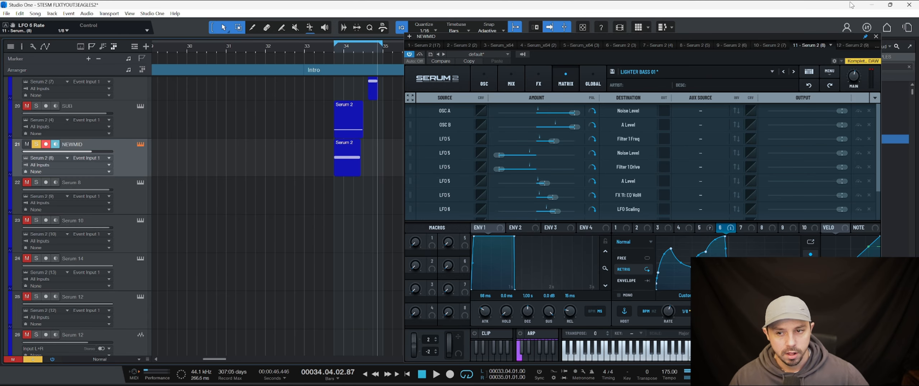
Step: Show NEWMID's oscillators, switch to the SUB track's synth and inspect oscillator A's Basic Shapes wavetable in the wavetable editor
click(484, 81)
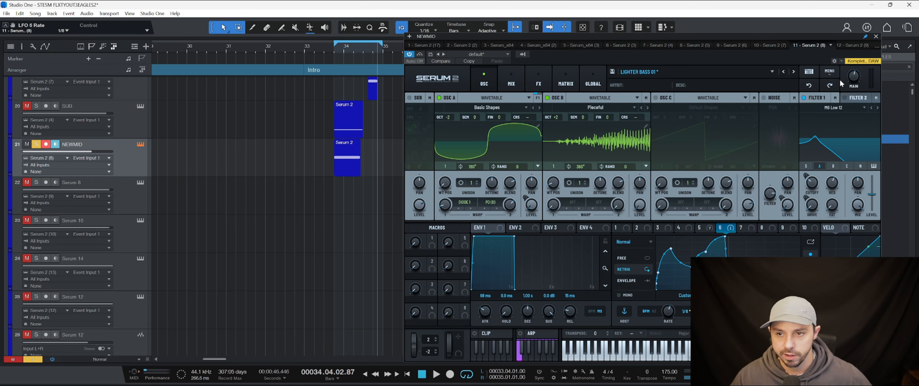
click(876, 36)
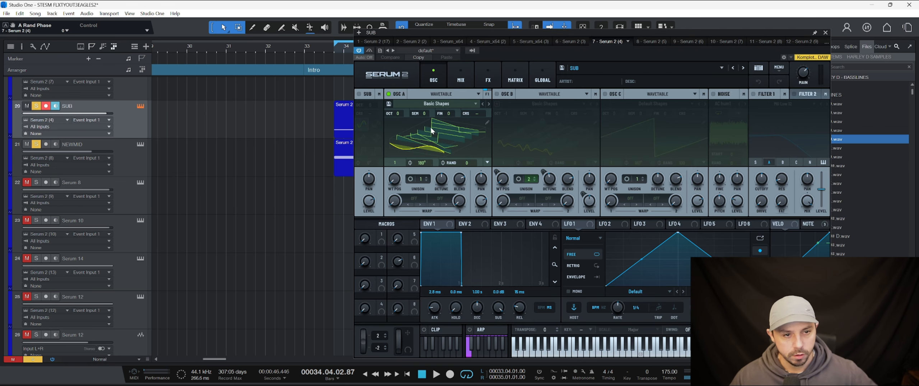
click(488, 122)
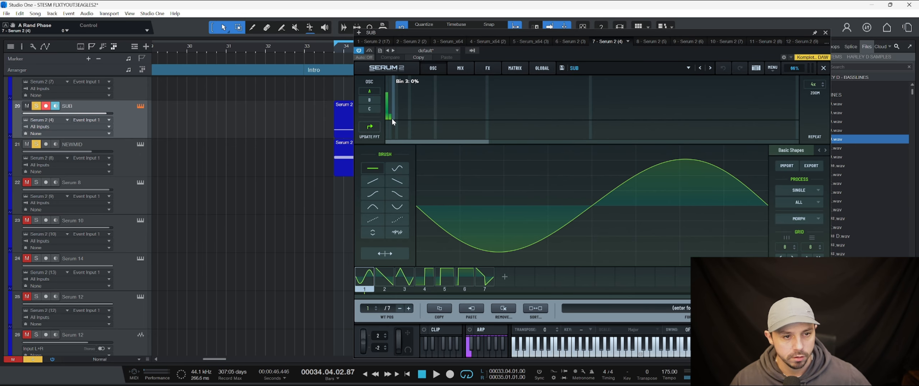
click(822, 68)
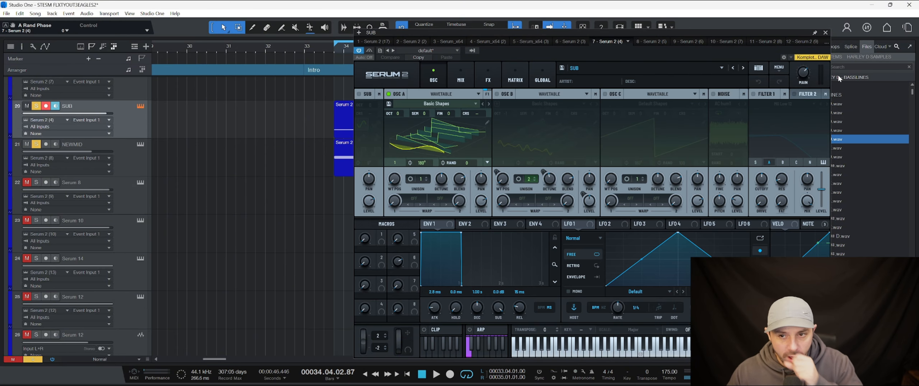
Step: Check the SUB patch's main volume, oscillator A level and effects page, and close its synth window
click(806, 72)
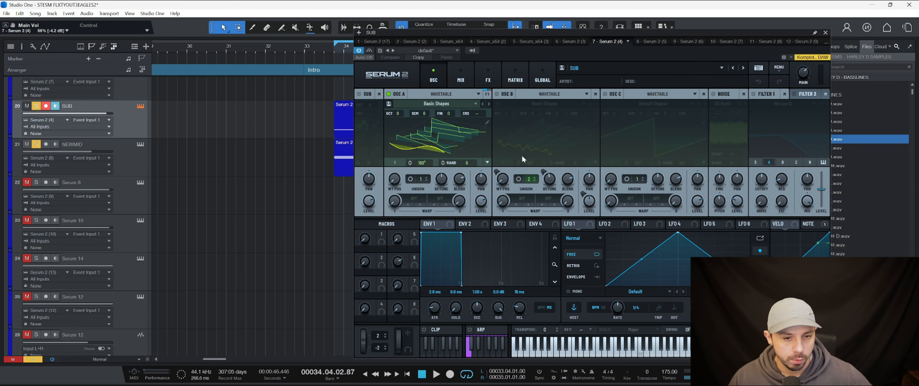
click(481, 200)
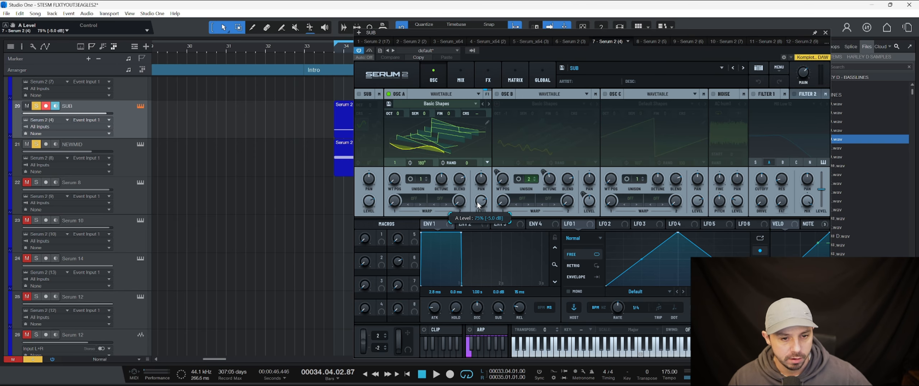
click(490, 77)
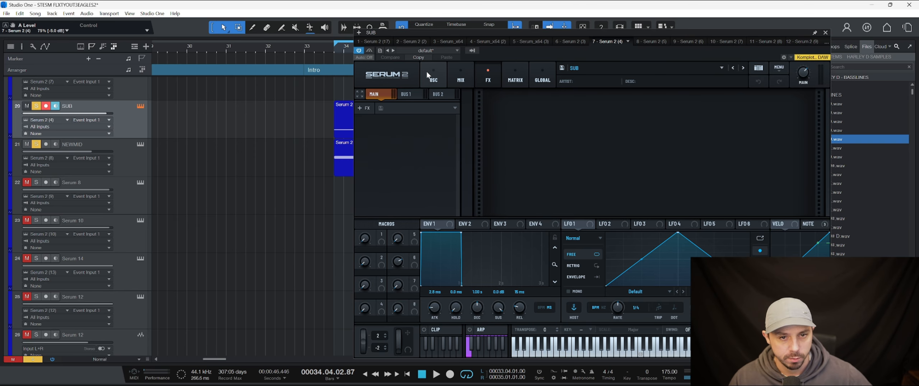
click(426, 72)
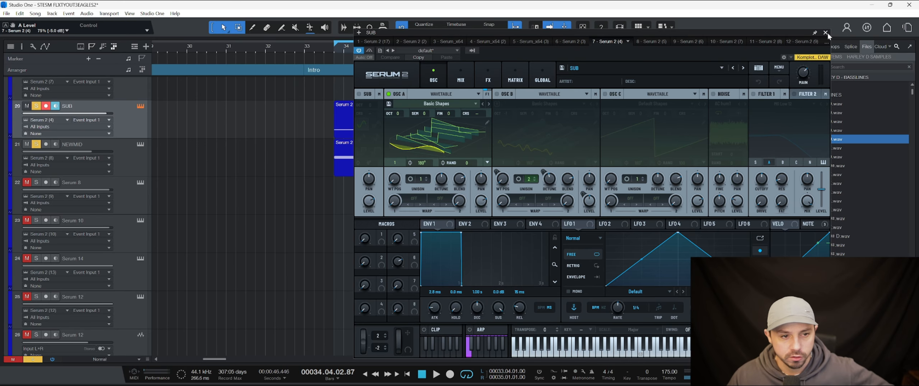
click(827, 32)
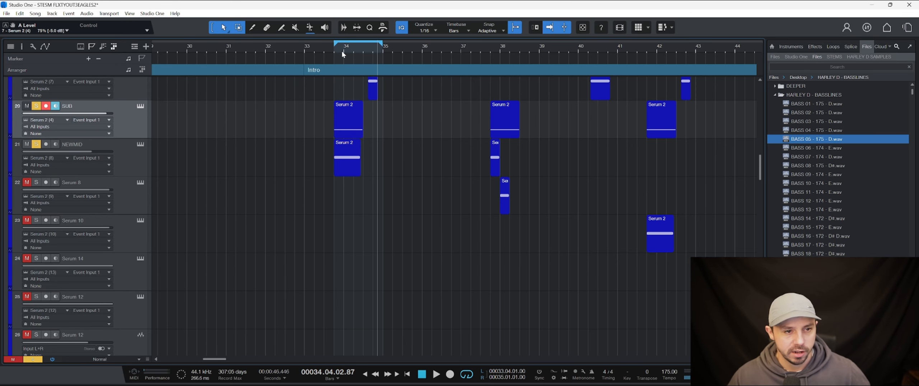
Step: Open the NEWMID synth and audition the SUB and NEWMID clips together from the start of the loop
click(333, 47)
click(141, 144)
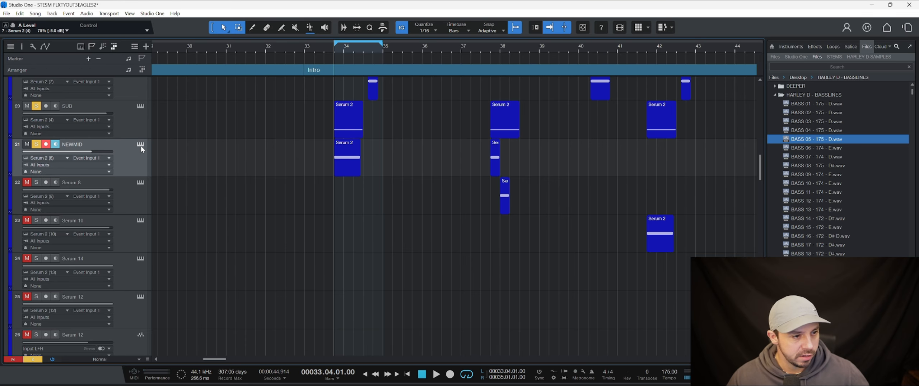
key(space)
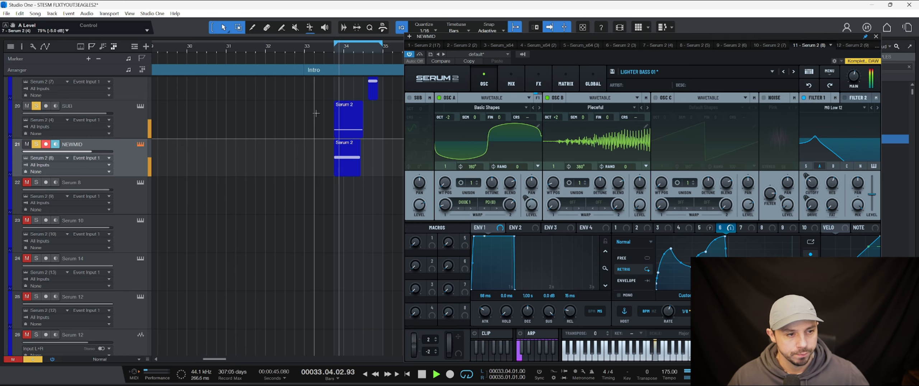
key(space)
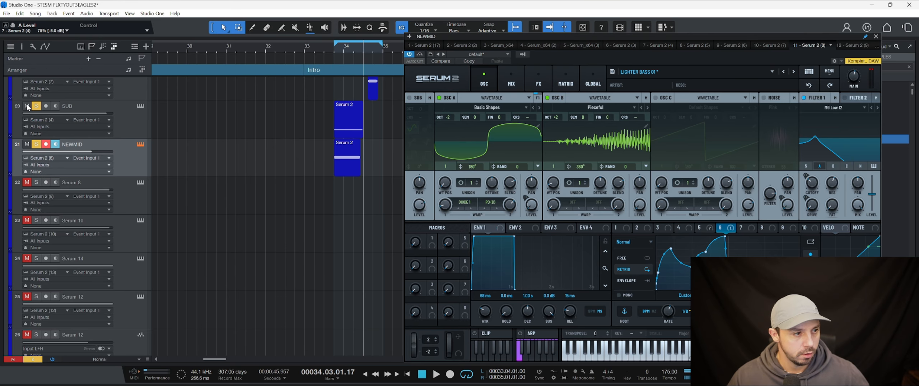
Step: Open the mixer and the first Pro-Q 4 on the NEWMID channel, and examine the settings of its EQ bands
key(F3)
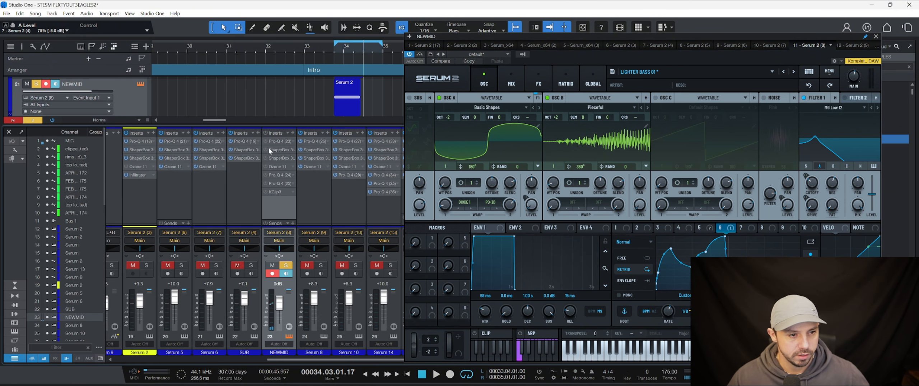
click(281, 141)
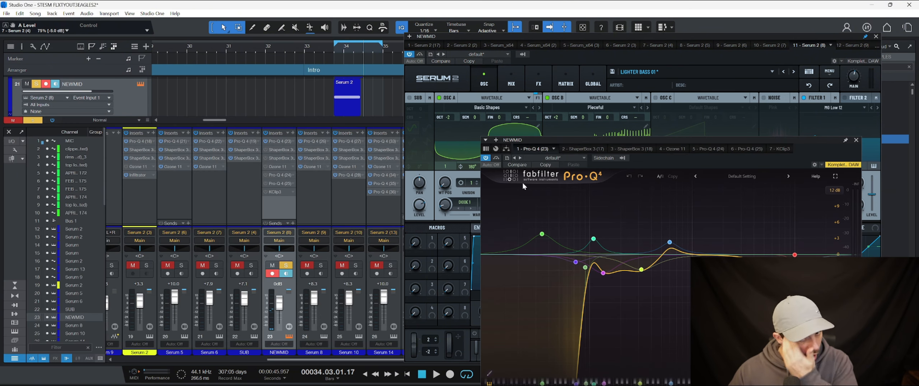
mouse_move(610, 264)
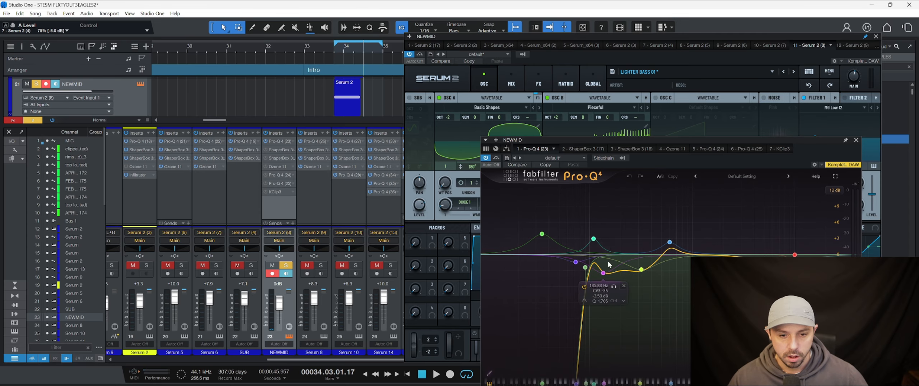
drag(708, 140, 700, 86)
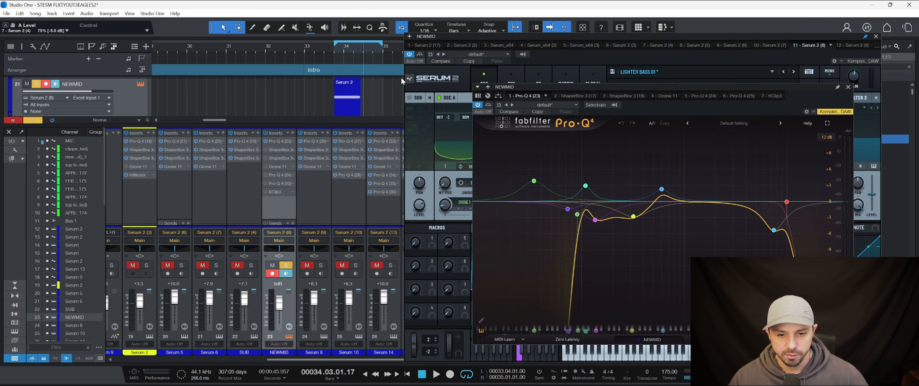
click(335, 48)
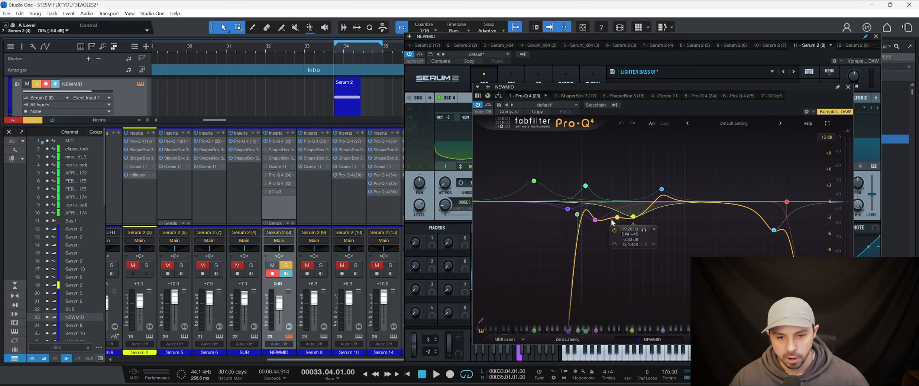
mouse_move(663, 190)
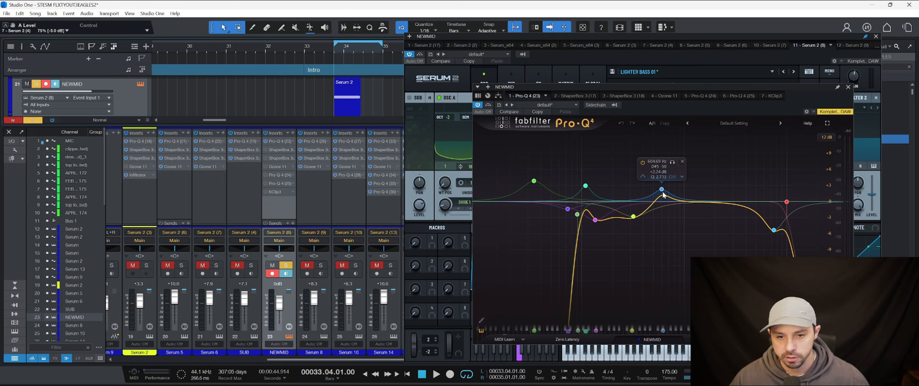
mouse_move(787, 202)
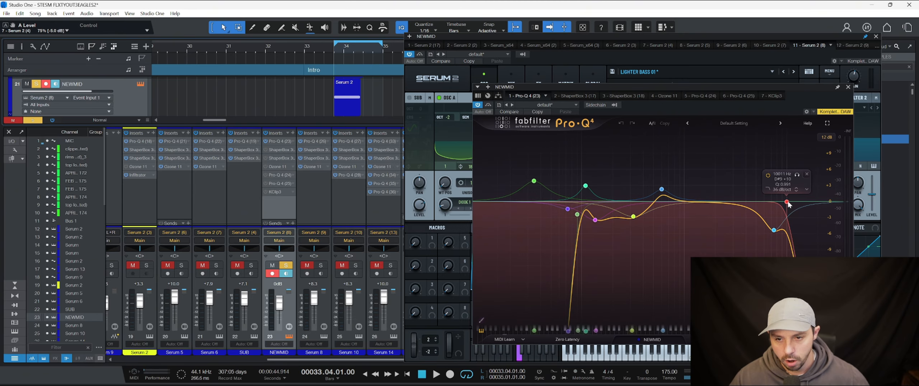
mouse_move(774, 232)
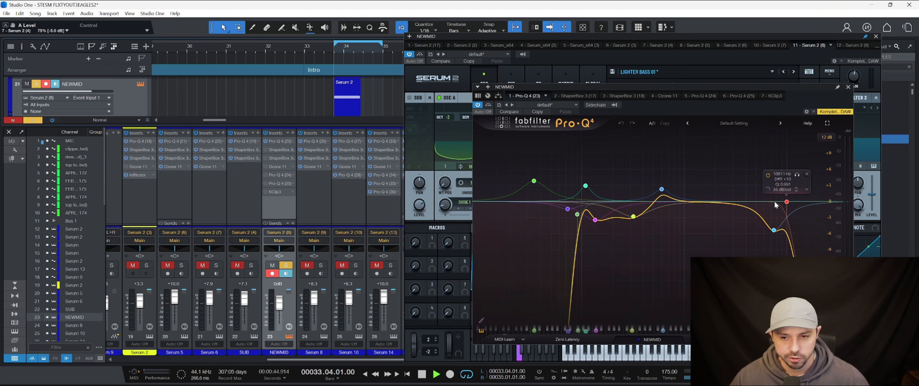
Step: Audition the bass while trying a higher gain on Pro-Q 4's high-frequency dip, and undo the gain change
key(space)
drag(774, 232, 773, 187)
key(ctrl+z)
key(space)
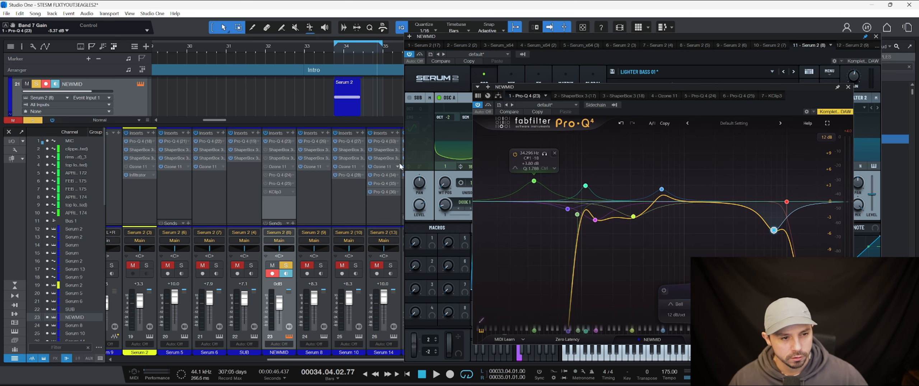
Step: Inspect the volume curve of the first ShaperBox 3 on the NEWMID channel and close the plugin
click(271, 151)
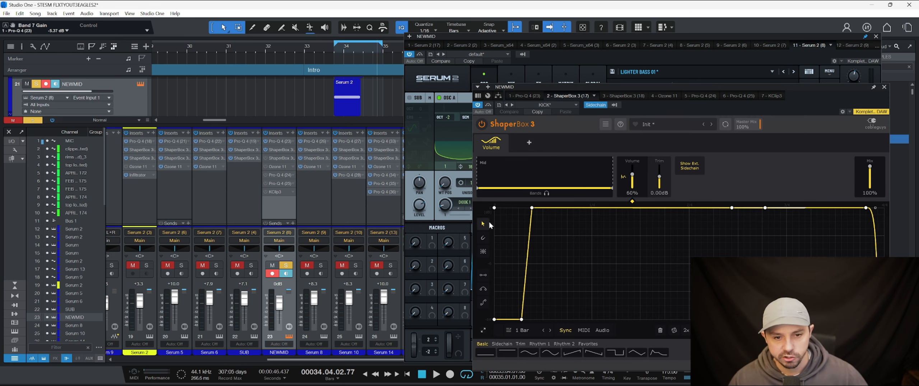
click(885, 87)
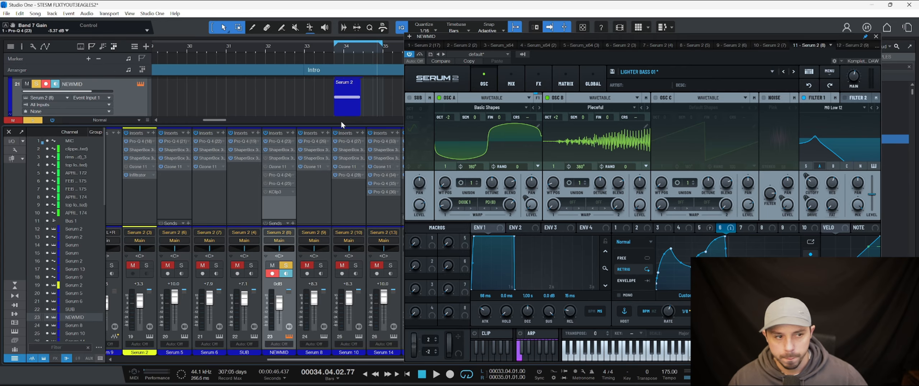
Step: Open the second ShaperBox 3 on the NEWMID channel for inspection, close it, and collapse its expanded insert controls
click(278, 158)
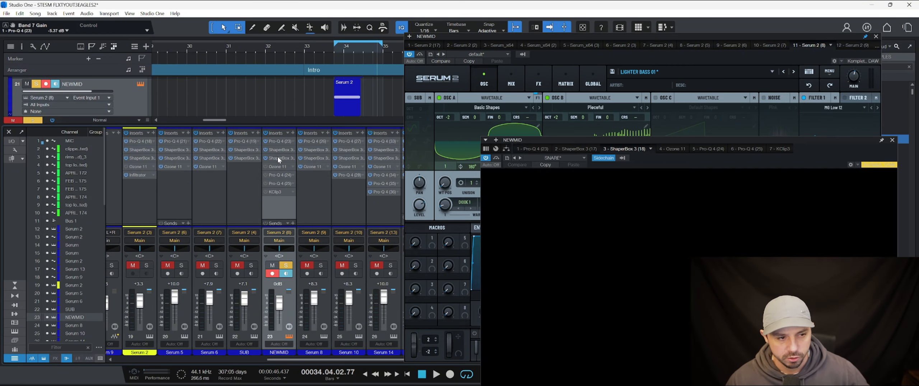
click(893, 140)
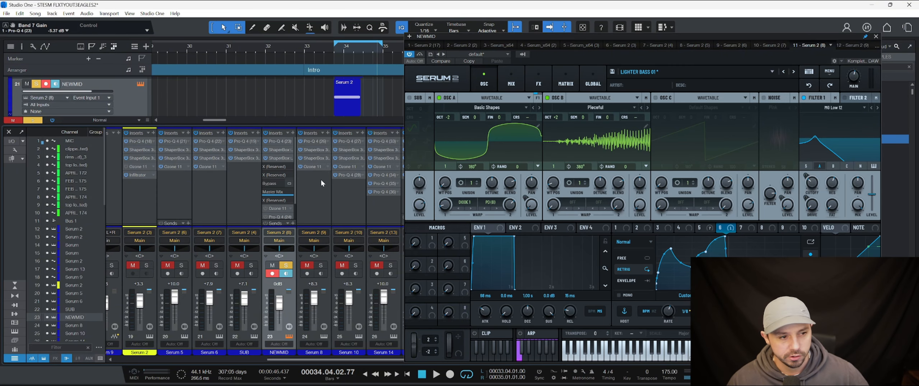
click(271, 159)
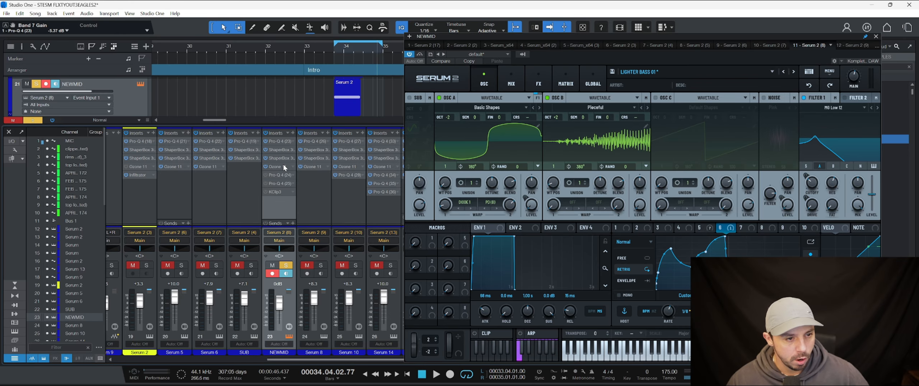
Step: Audition the bass while examining the Dynamics module of Ozone 11 on the NEWMID channel, and close Ozone and the synth
click(284, 165)
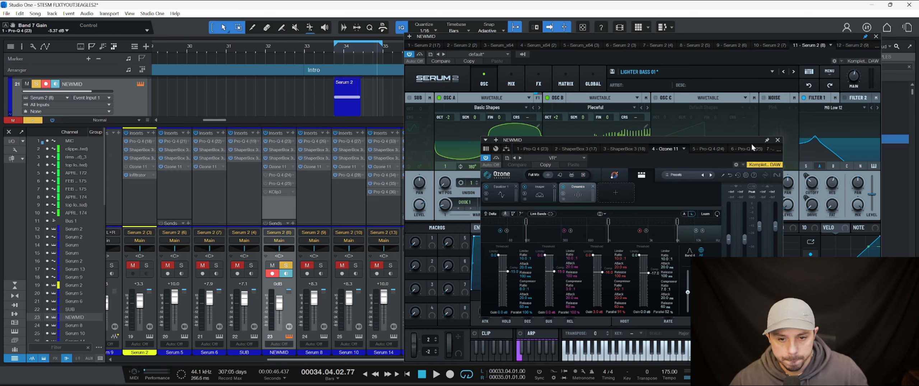
drag(752, 141, 731, 115)
key(space)
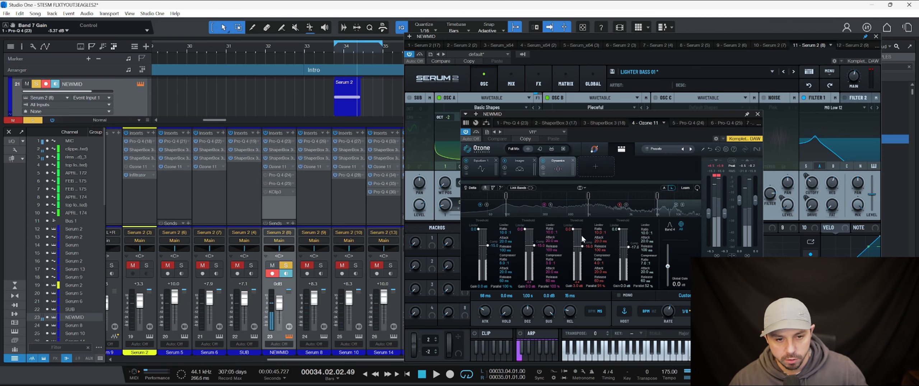
key(space)
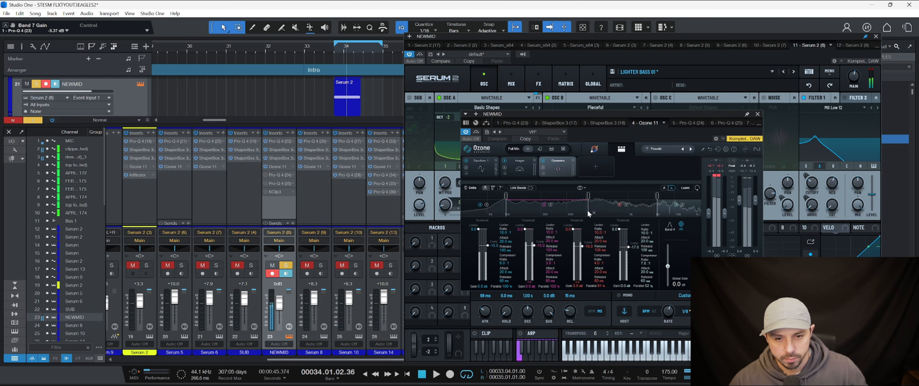
key(space)
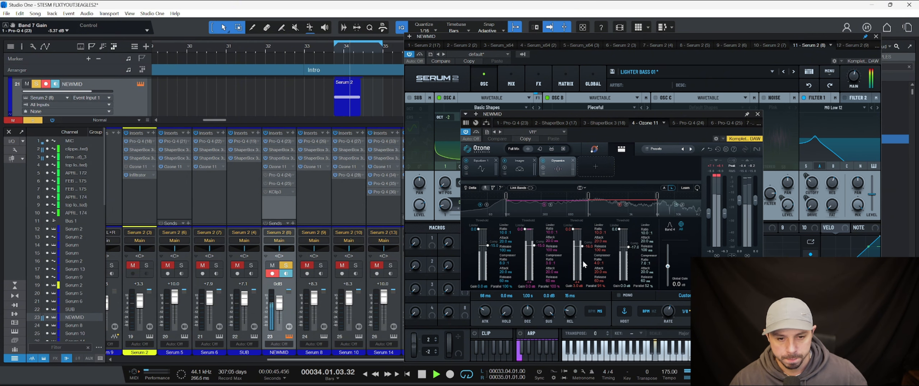
key(space)
click(758, 114)
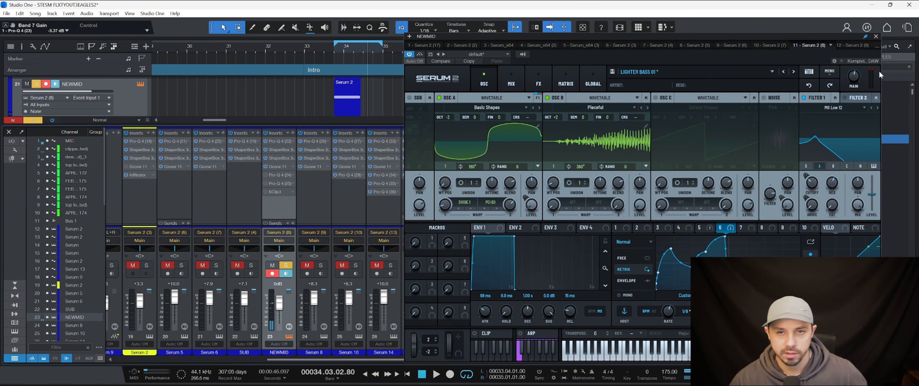
click(876, 37)
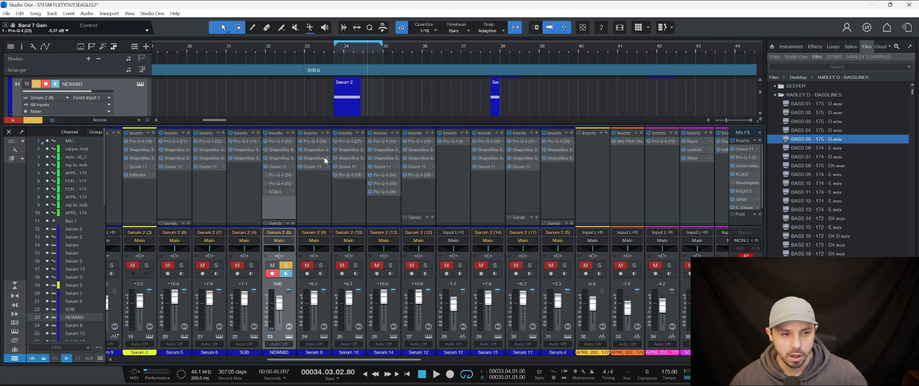
Step: Enable the second Pro-Q 4 on the NEWMID channel and audition its midrange dip from the start of the loop
click(266, 174)
click(284, 175)
click(343, 58)
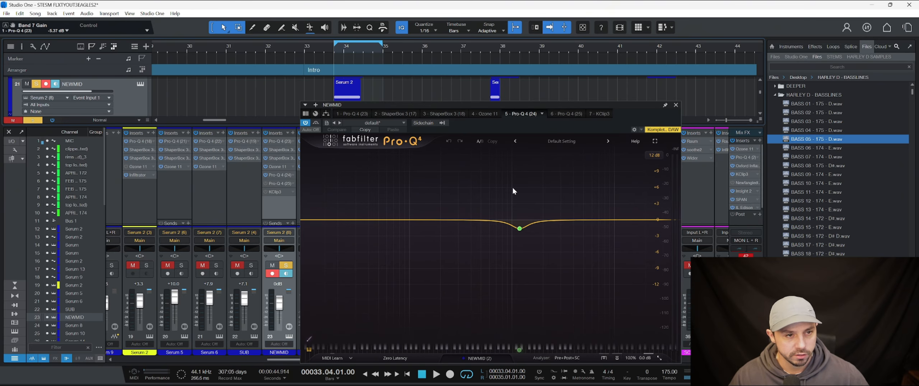
key(space)
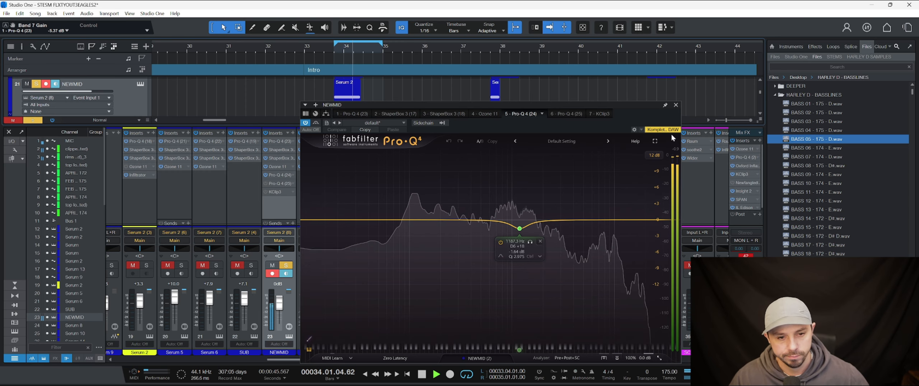
key(space)
click(676, 104)
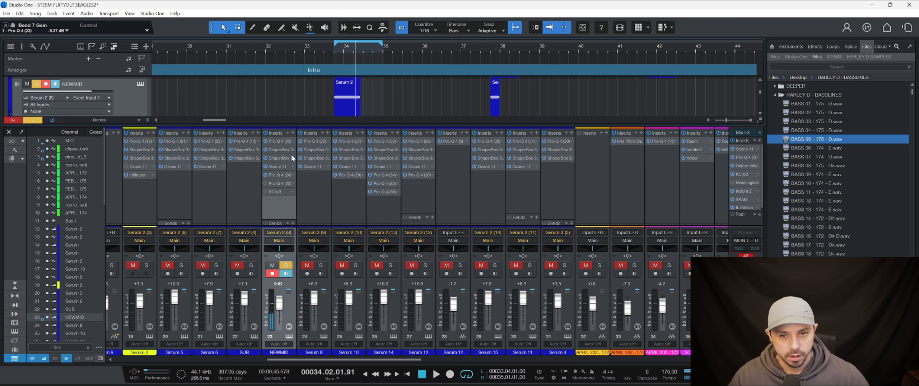
Step: Enable the third Pro-Q 4 on the NEWMID channel, and audition and examine its low cuts and dips
click(267, 183)
click(284, 182)
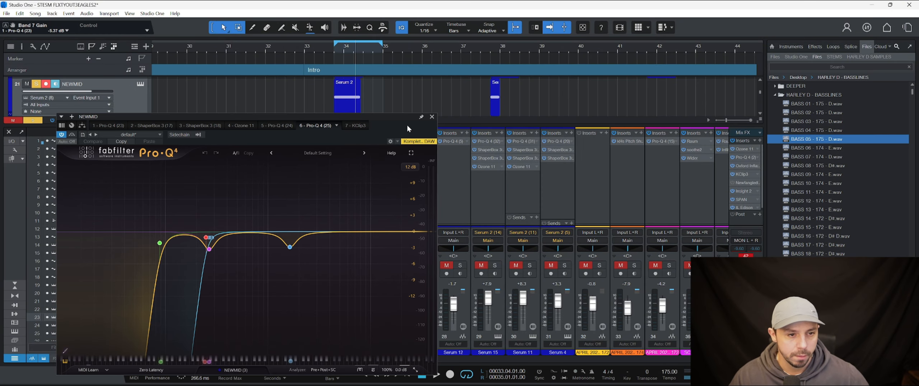
drag(407, 125, 603, 93)
key(space)
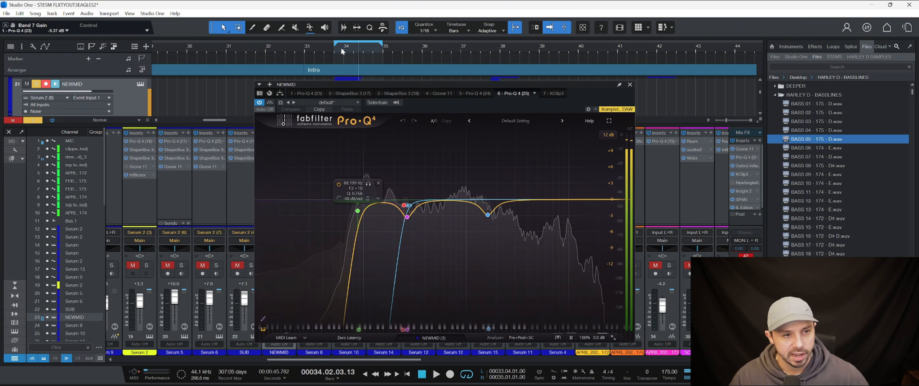
key(space)
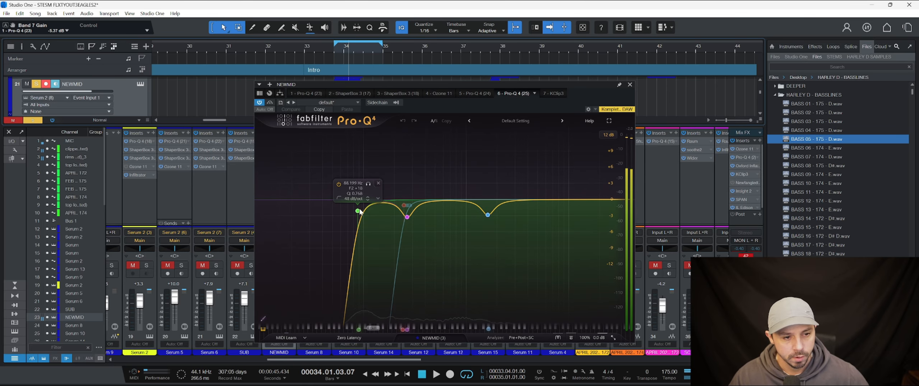
click(404, 205)
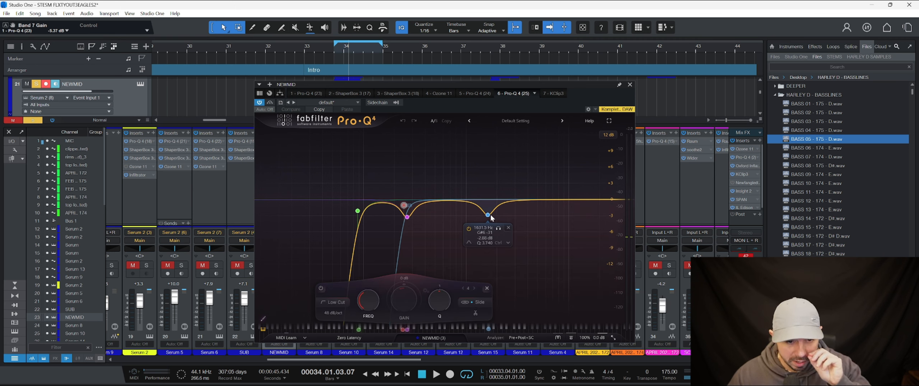
click(631, 85)
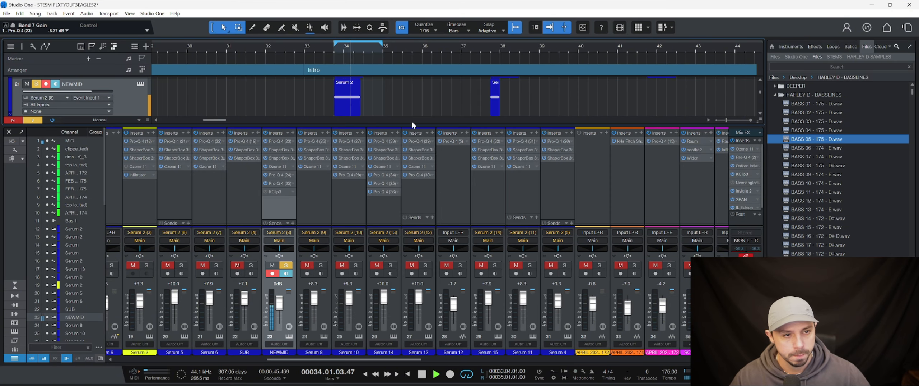
Step: Enable KClip3 at the end of the NEWMID insert chain and audition the clipped bass from the start of the loop
click(273, 191)
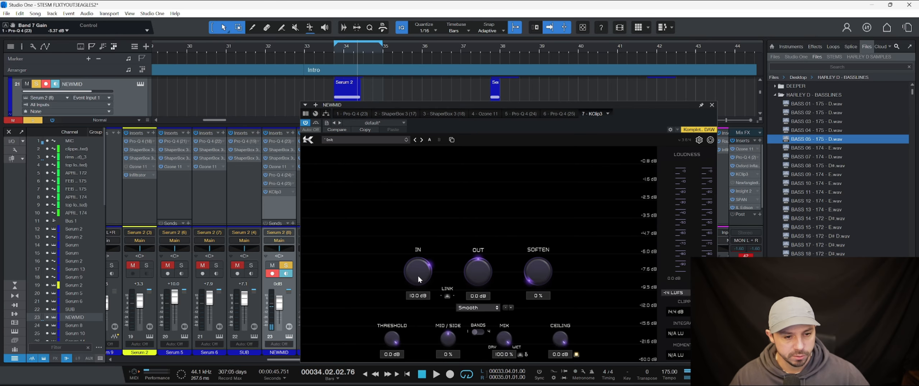
click(332, 51)
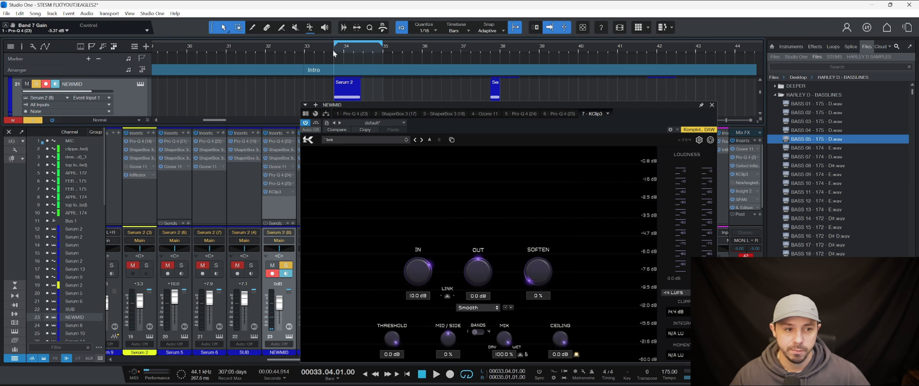
key(space)
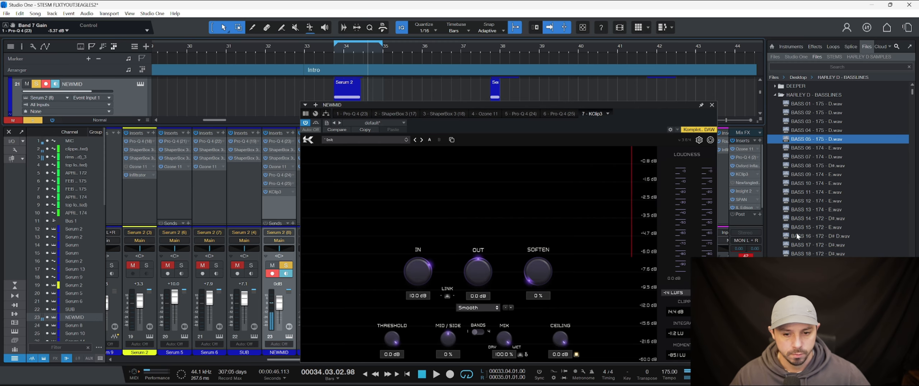
click(712, 105)
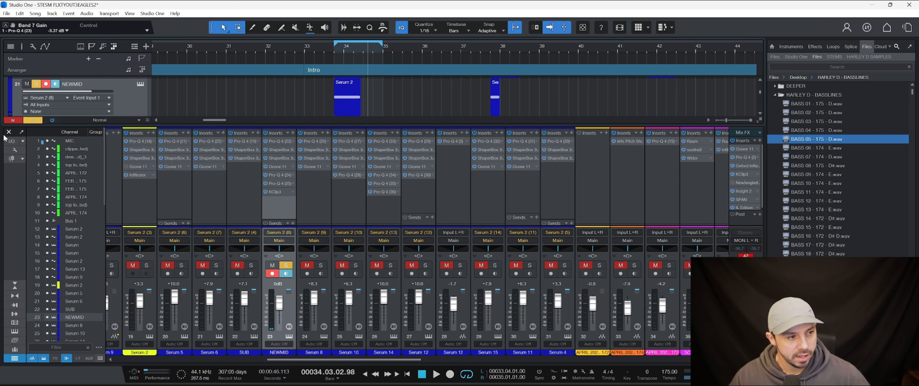
Step: Close the mixer, and unmute and solo the SUB track to audition it with NEWMID from the start of the loop
key(F3)
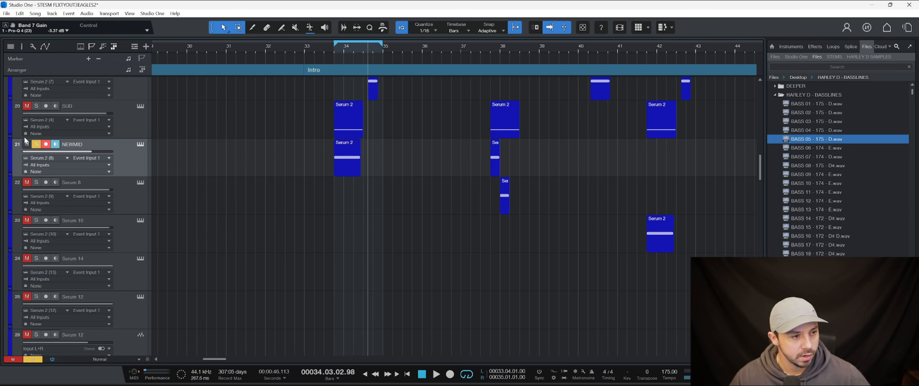
click(131, 115)
click(334, 50)
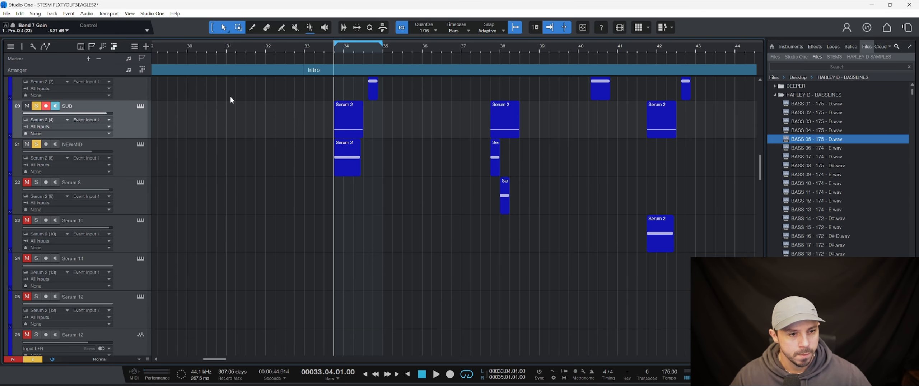
key(space)
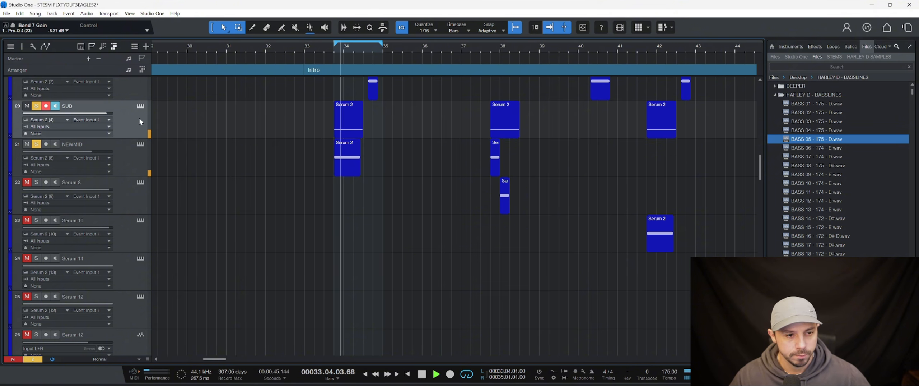
key(space)
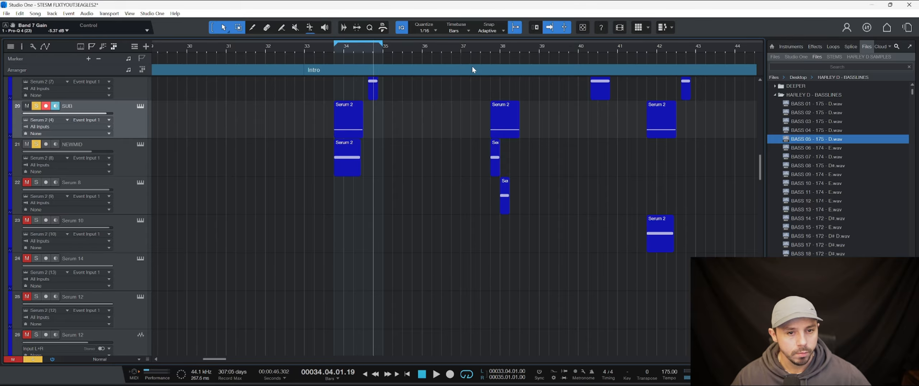
Step: Unmute and solo the Serum 8 track, and audition the layers from the clip group starting at 37.04
click(491, 49)
click(27, 182)
click(36, 182)
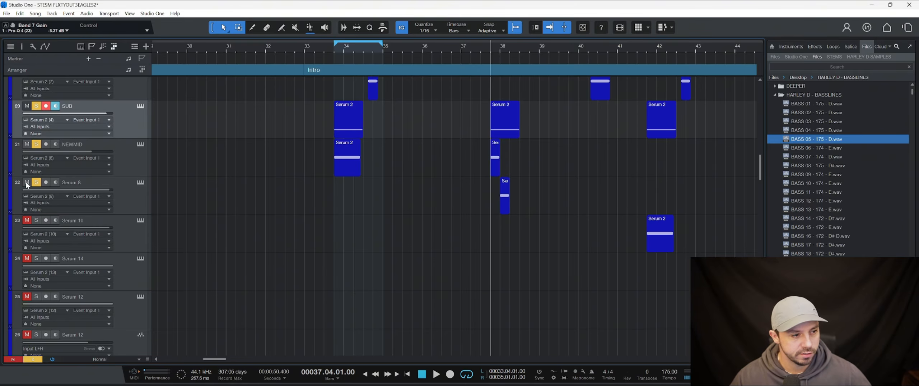
key(space)
key(space)
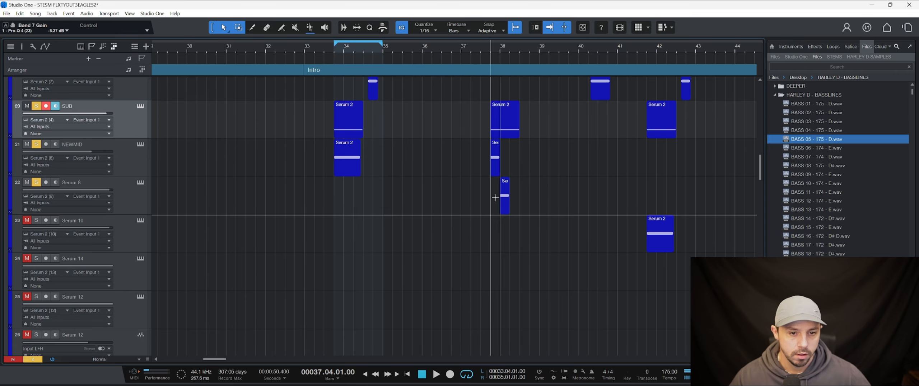
Step: Open the Serum 8 track's synth, inspect its Global settings and LFO 5, and close it
click(125, 196)
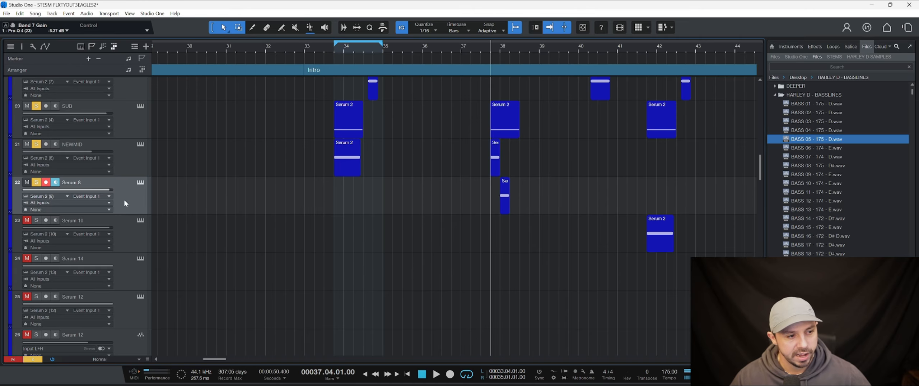
click(141, 182)
drag(859, 96, 707, 69)
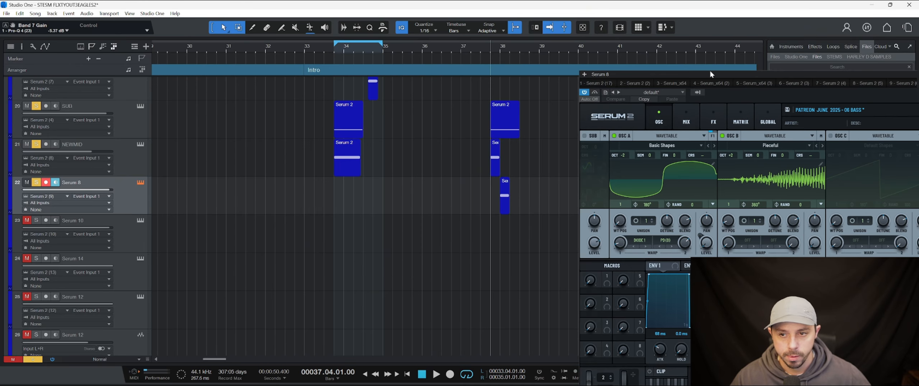
click(758, 115)
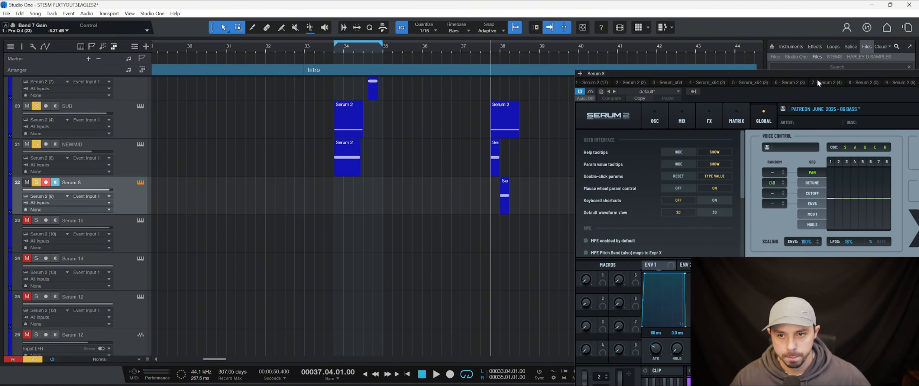
drag(817, 74, 617, 42)
click(749, 234)
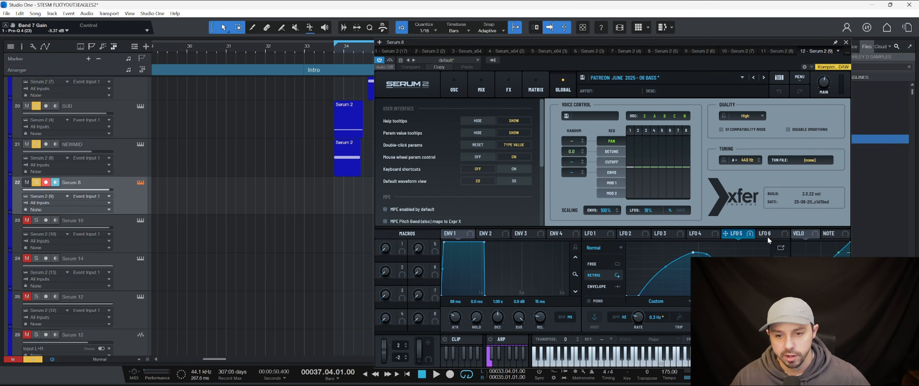
click(846, 42)
Step: Audition the soloed bass layers at the clip group starting at 37.04 and at the next group near bar 42
key(space)
key(space)
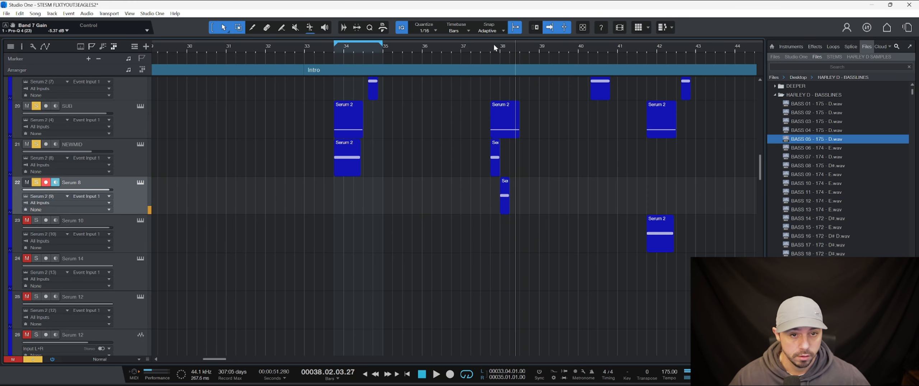
click(492, 45)
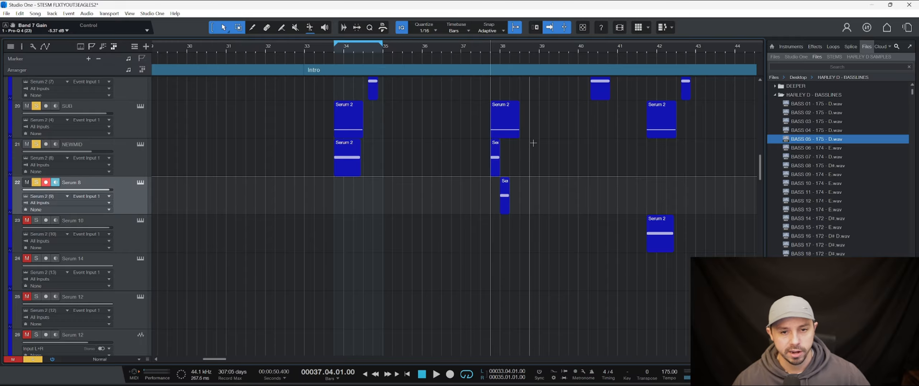
scroll(517, 54, right, 2)
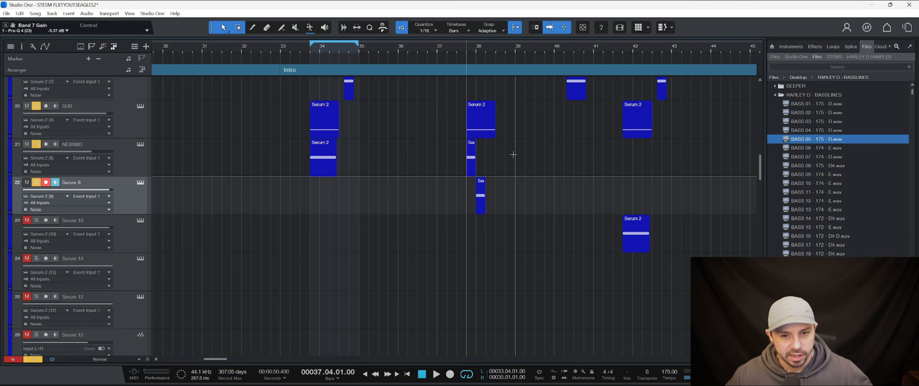
scroll(624, 54, right, 2)
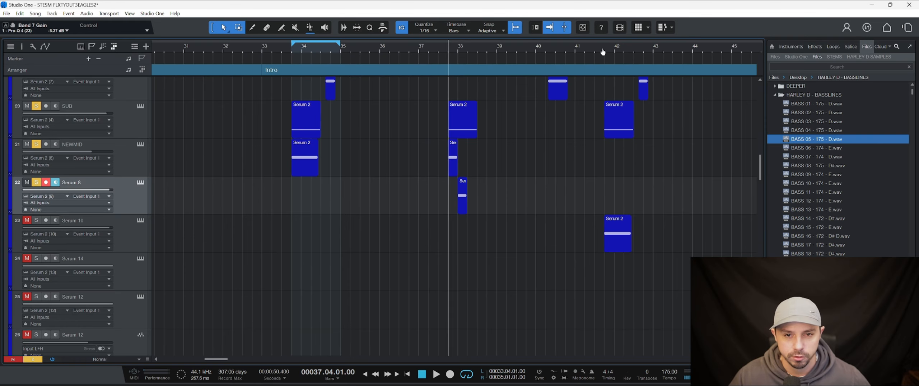
click(600, 49)
key(space)
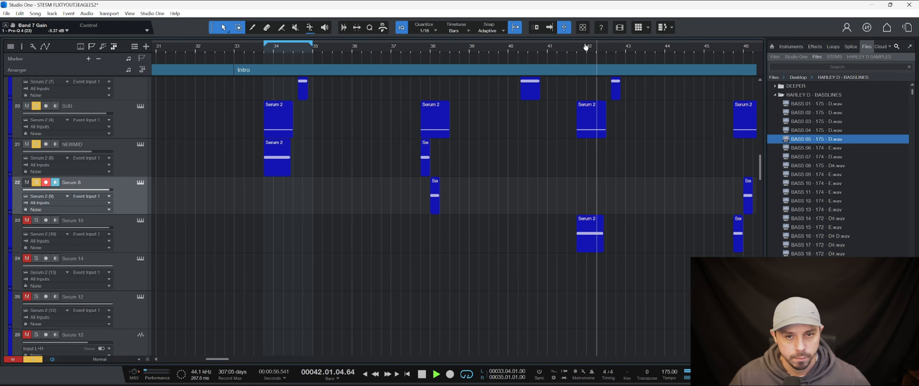
key(space)
Step: Extend the end of the loop range to 55.02 so it spans the following bass clips
scroll(426, 48, down, 3)
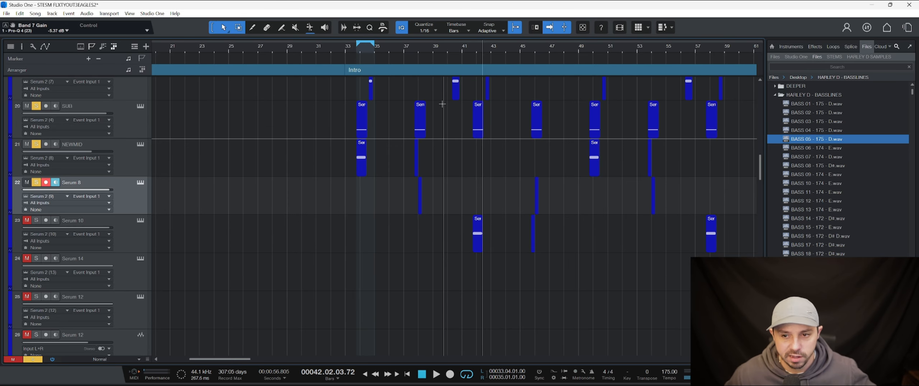
drag(374, 47, 669, 51)
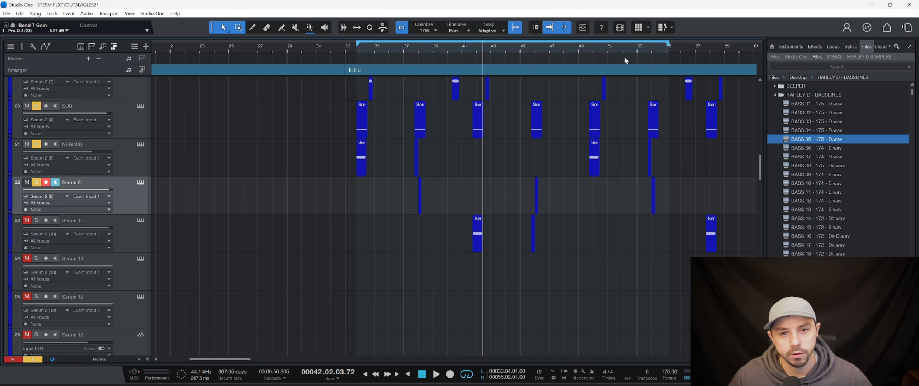
scroll(625, 57, down, 3)
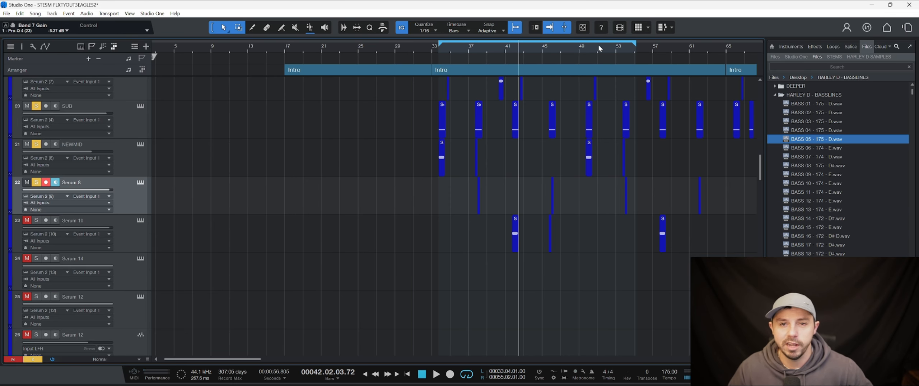